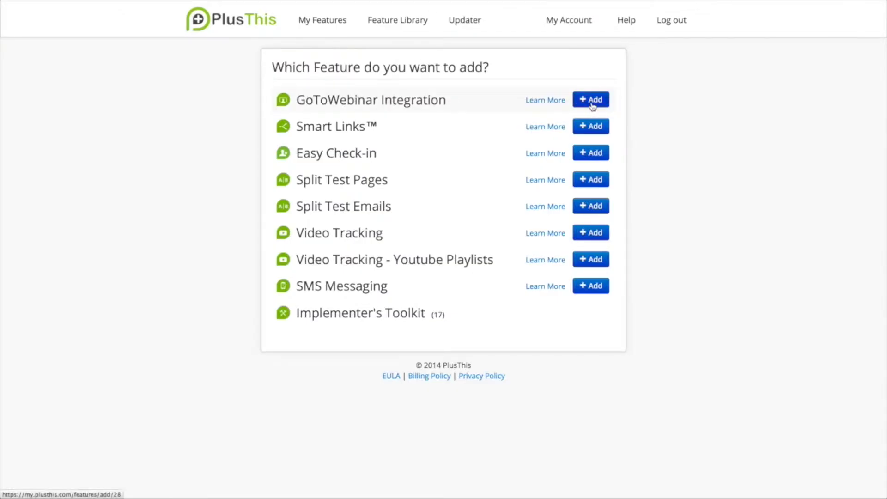
Start adding the GoToWebinar Integration feature in PlusThis.
click(593, 102)
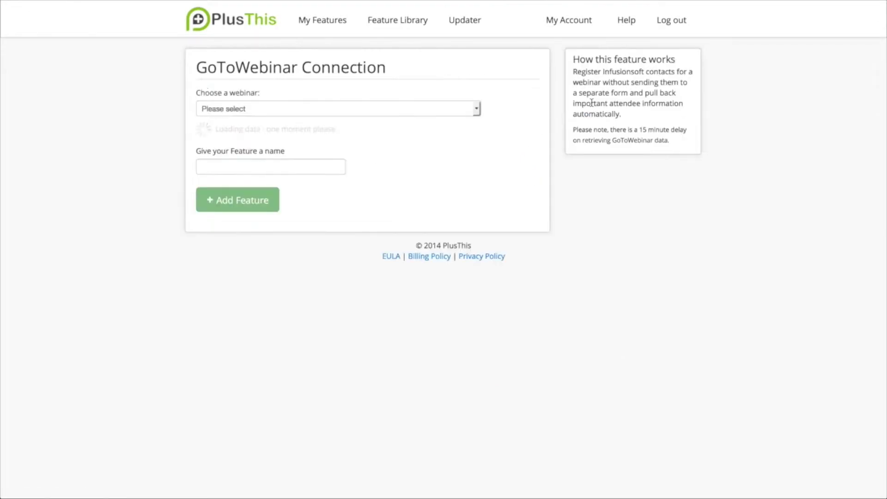
Connect the feature to Footlights Sales Webinar and store its join link in Webinar Join Link.
click(312, 110)
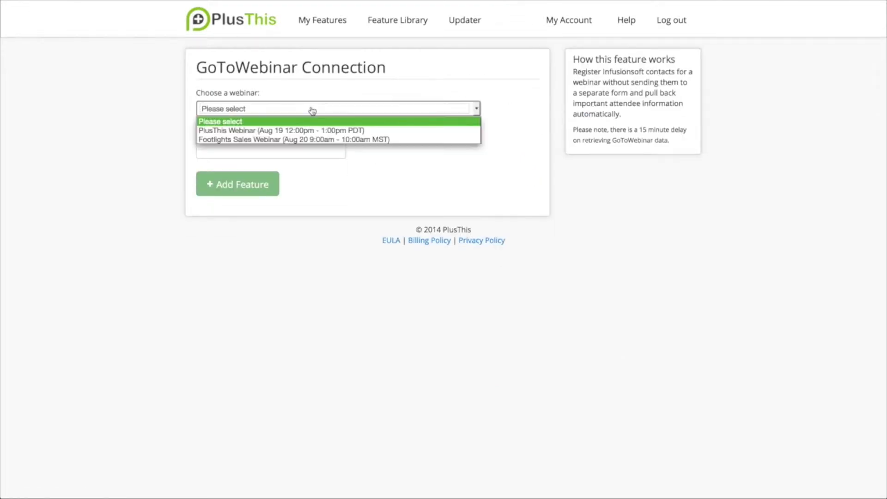
click(374, 140)
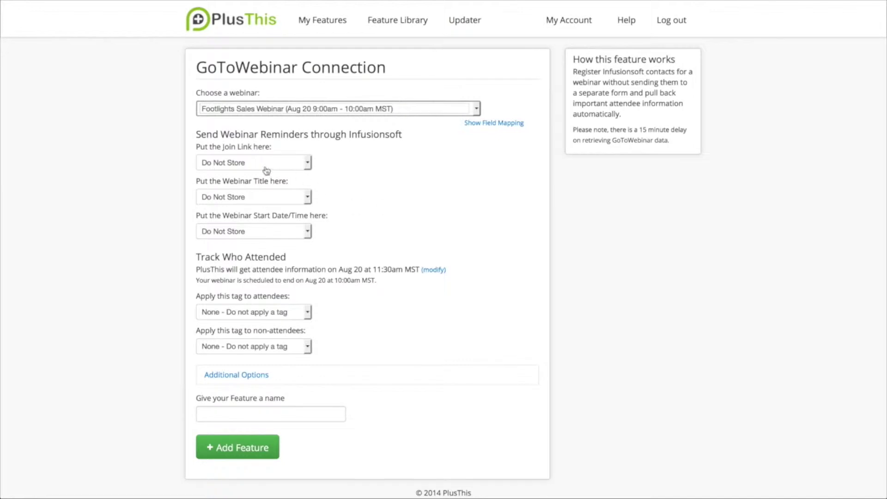
click(248, 167)
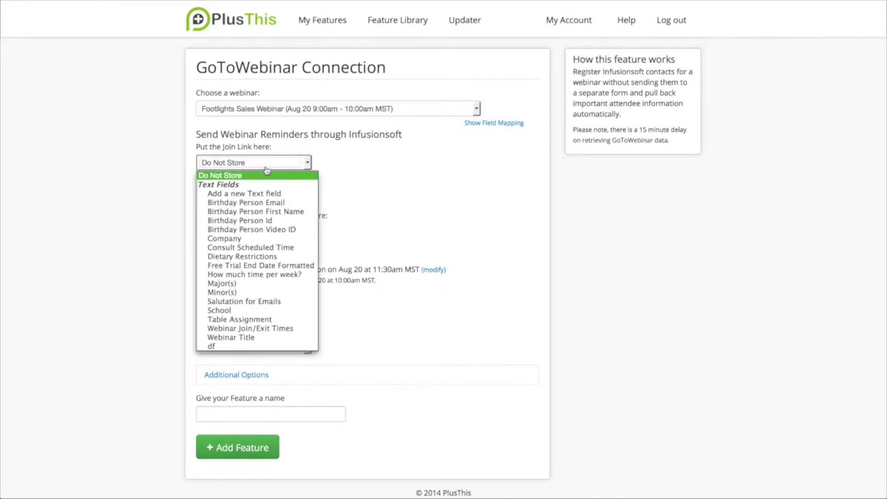
scroll(252, 230, down, 3)
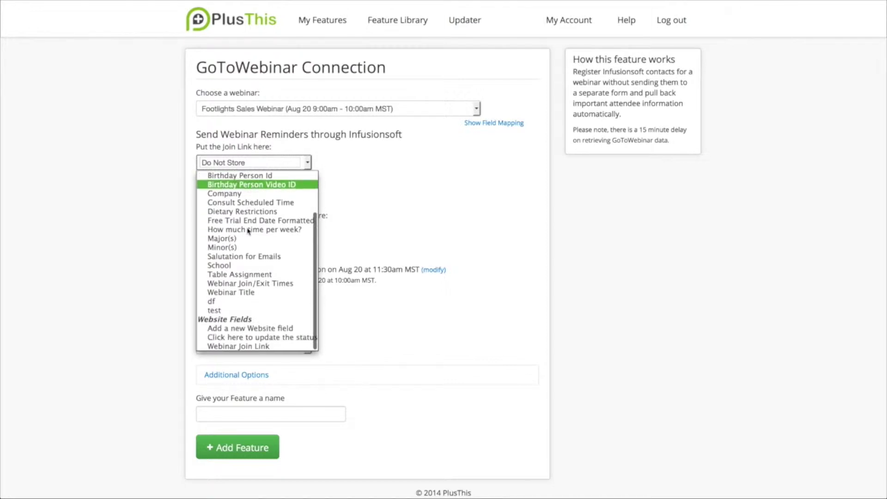
click(254, 348)
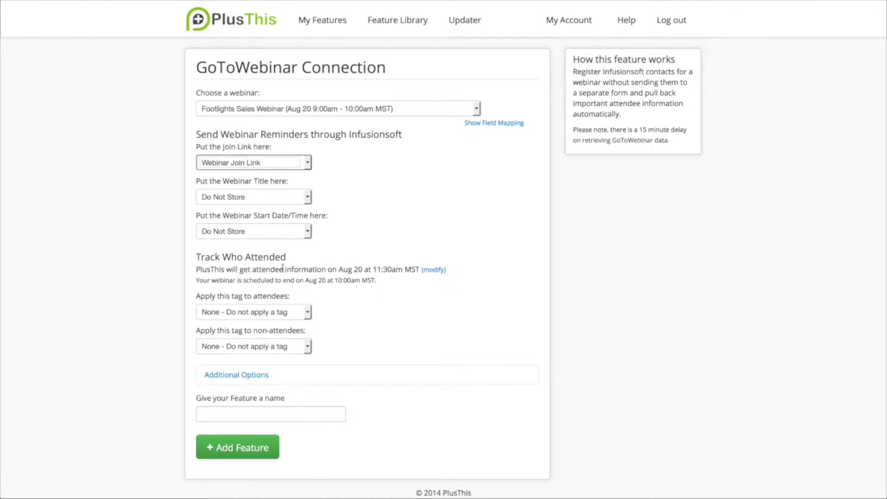
mouse_move(364, 269)
Set attendees to be fetched 30 minutes after the webinar ends.
click(433, 270)
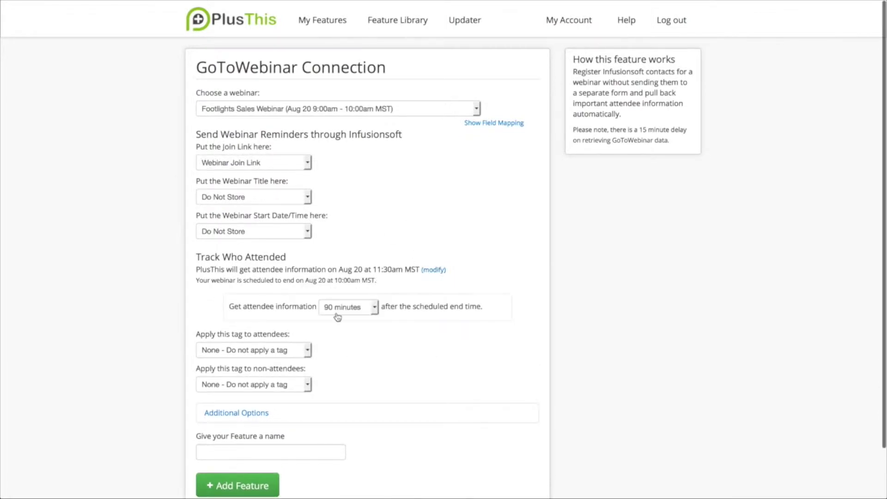
click(338, 317)
click(335, 340)
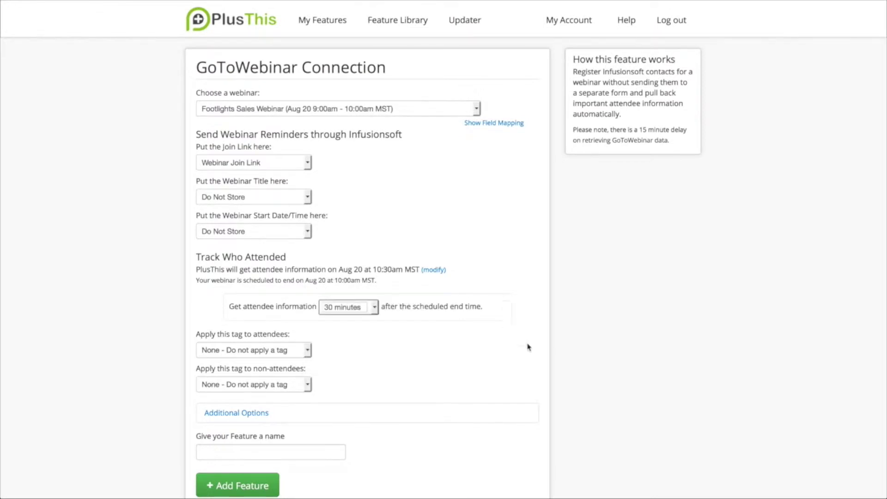
click(484, 345)
Tag attendees Attended Webinar and non-attendees Missed Webinar.
click(257, 352)
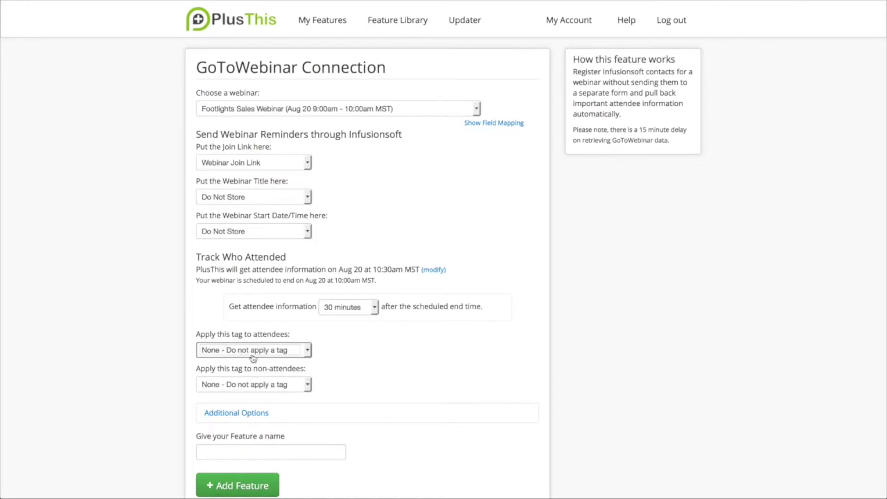
click(254, 352)
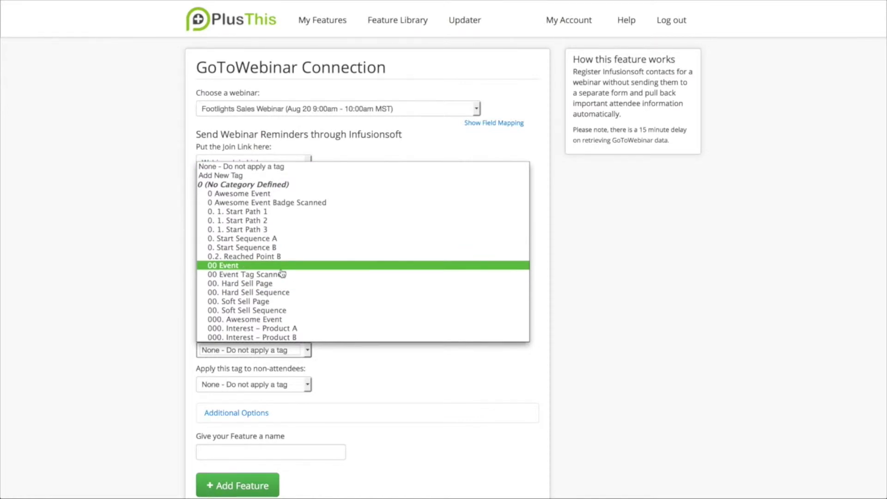
scroll(277, 272, down, 5)
click(268, 299)
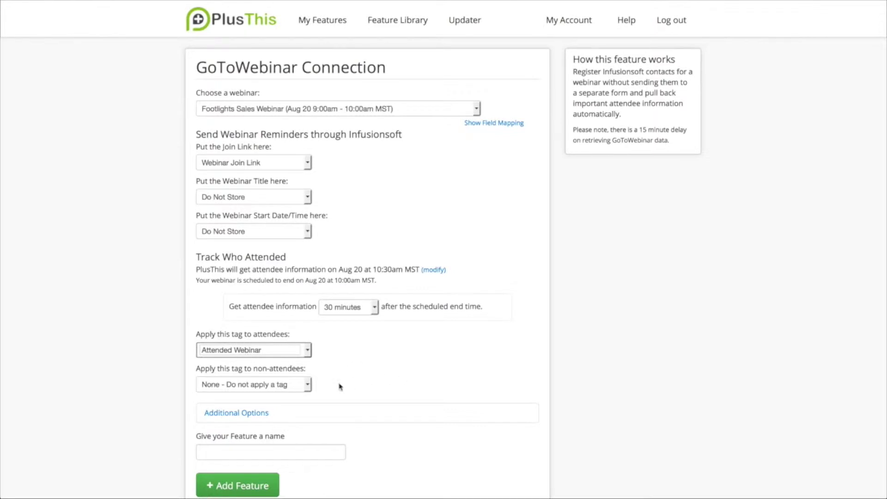
click(249, 387)
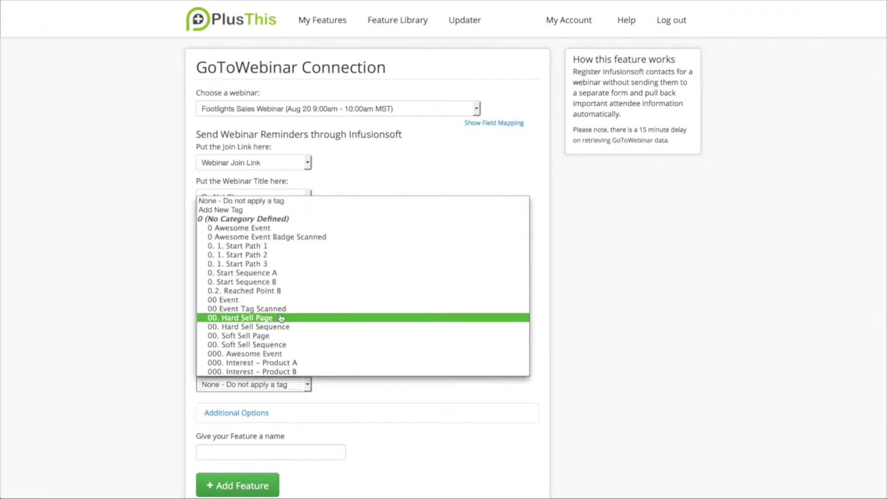
scroll(281, 318, down, 15)
click(256, 306)
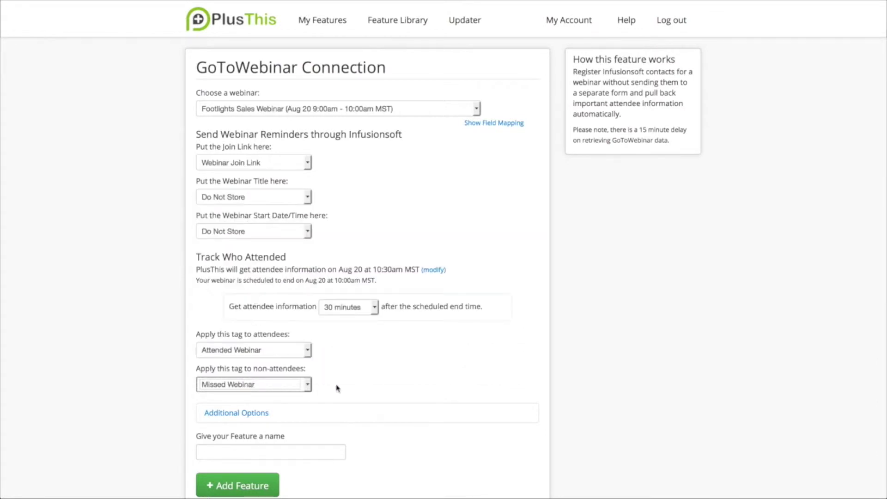
Name the feature 'Footlights Sales Webinar' and save it.
key(Tab)
scroll(393, 352, down, 2)
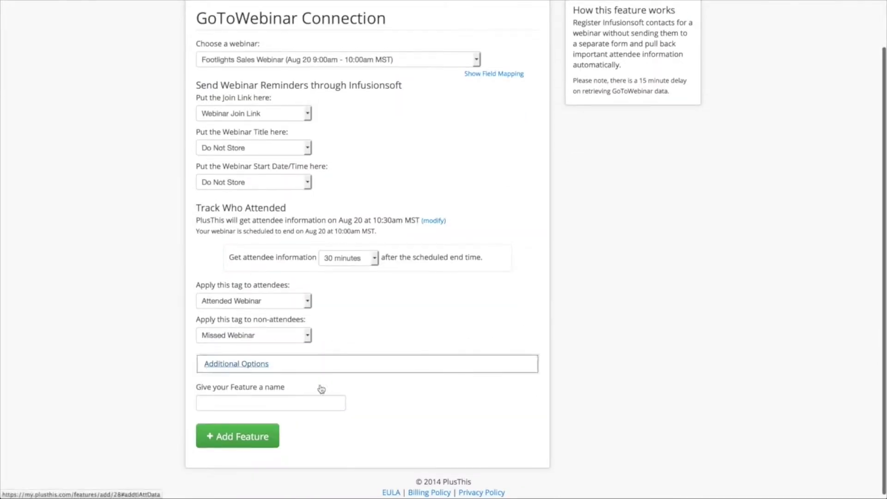
key(Tab)
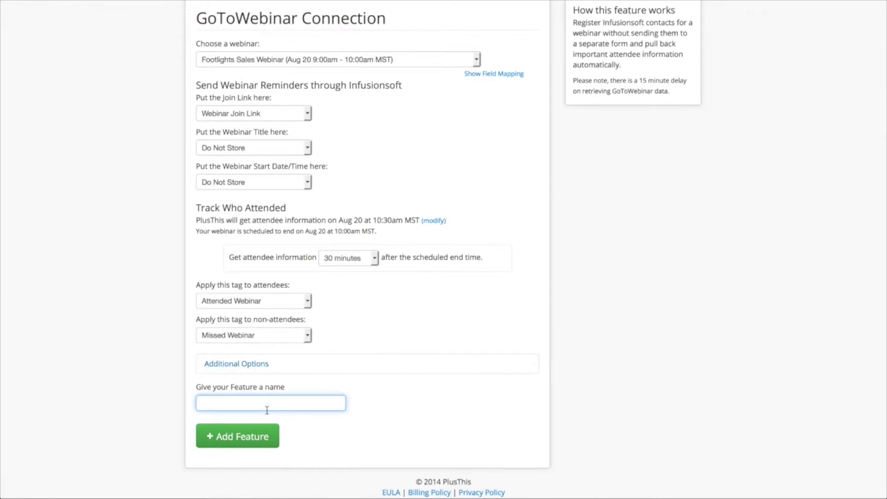
text(Footlights Sales Webinar)
click(241, 442)
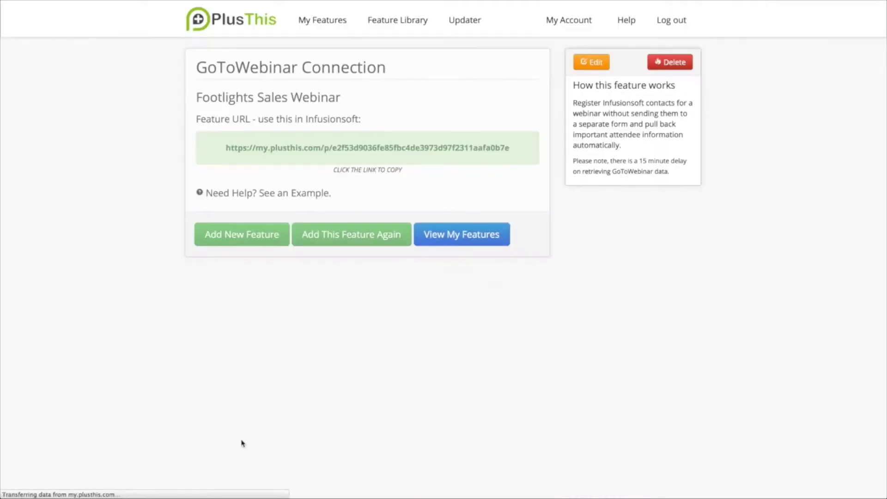
Copy the generated Footlights Sales Webinar feature URL.
click(352, 149)
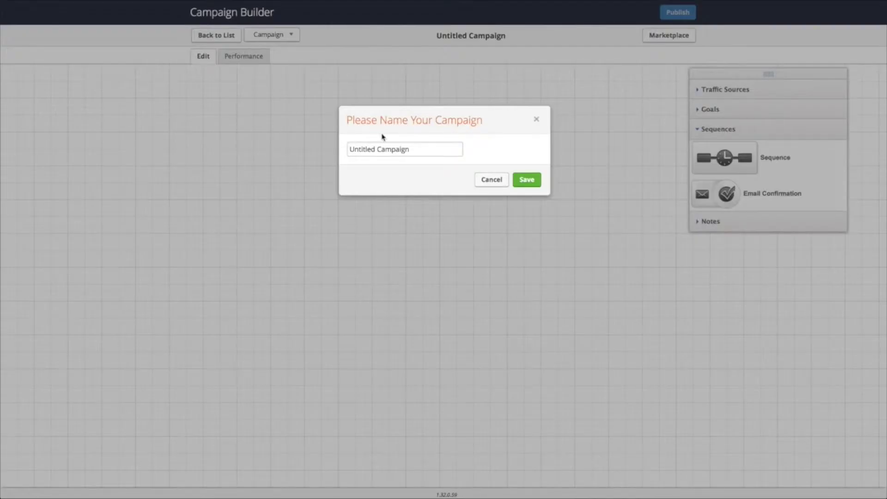
Name the campaign 'Footlights Sales Webinar' and add a 'Register for Webinar' goal.
drag(416, 149, 253, 145)
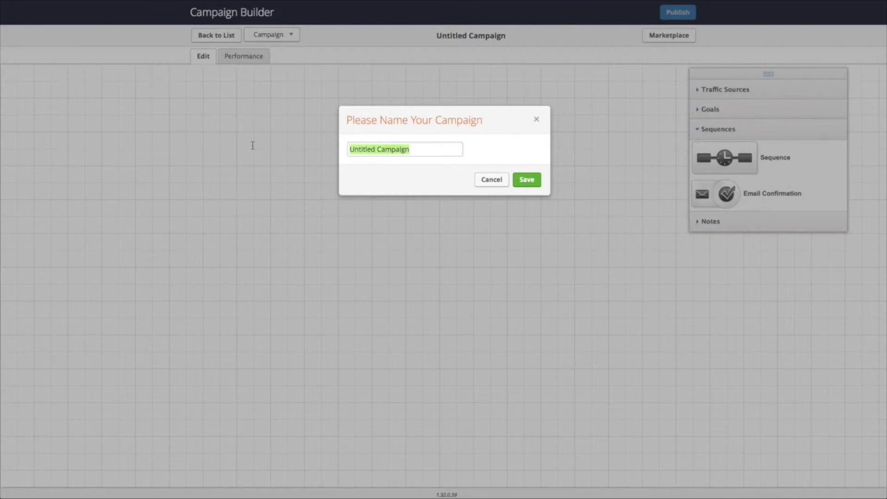
text(Footlights Sales Webinar)
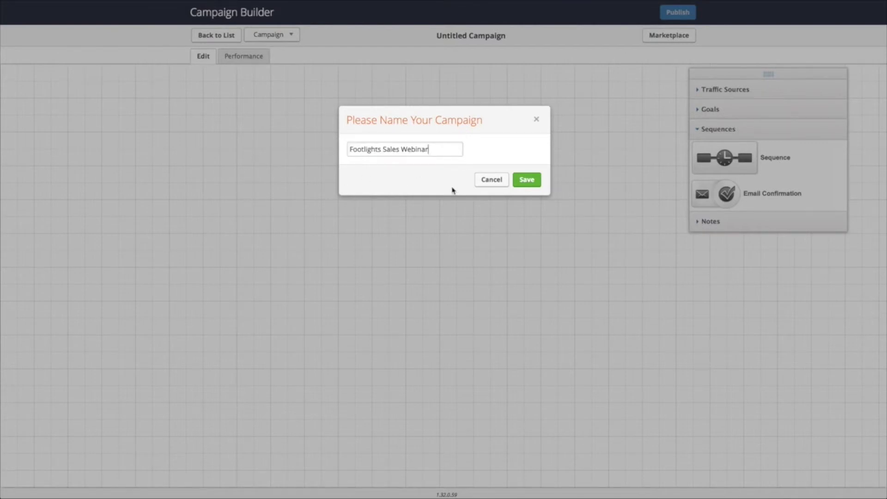
click(527, 180)
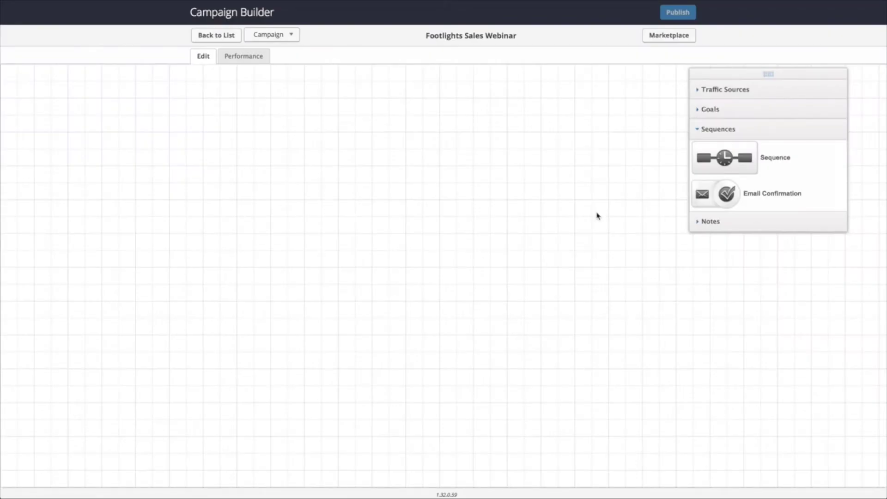
click(718, 111)
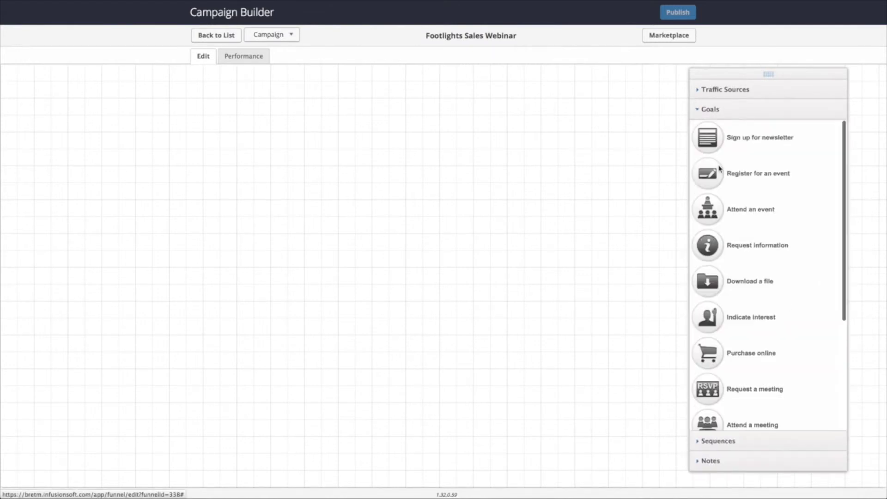
drag(707, 146, 77, 111)
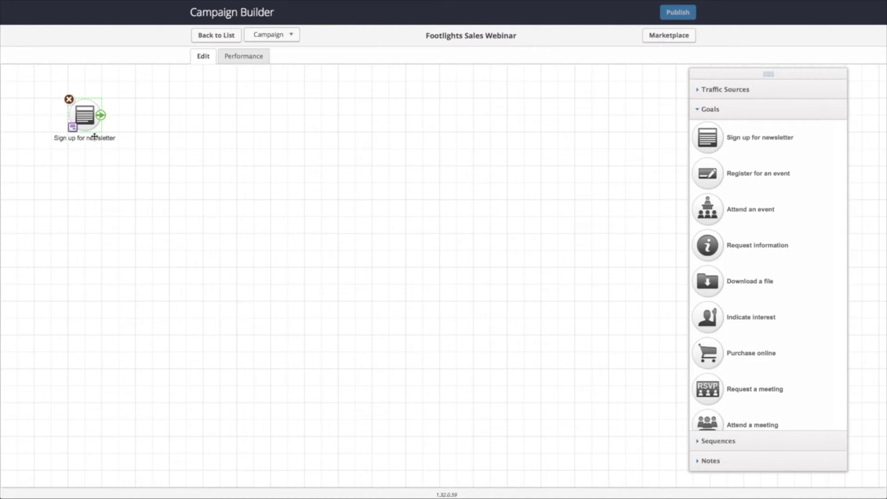
click(94, 136)
text(Regi)
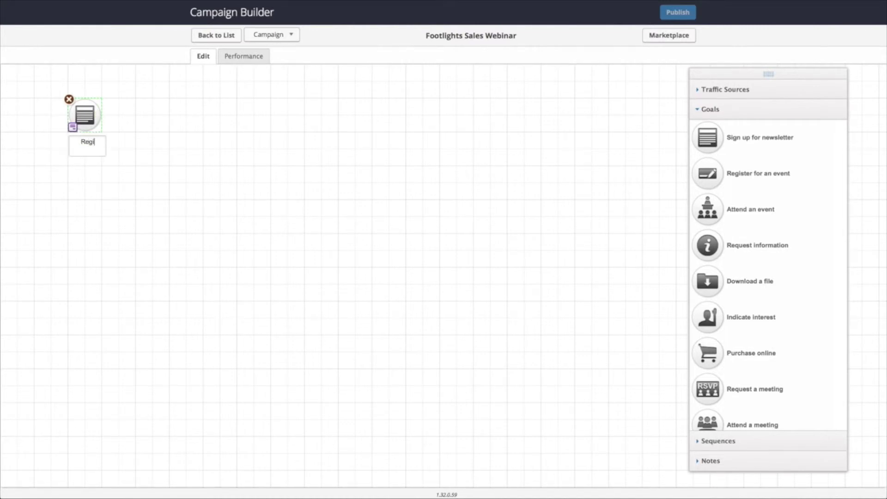
text(ster for Webinar)
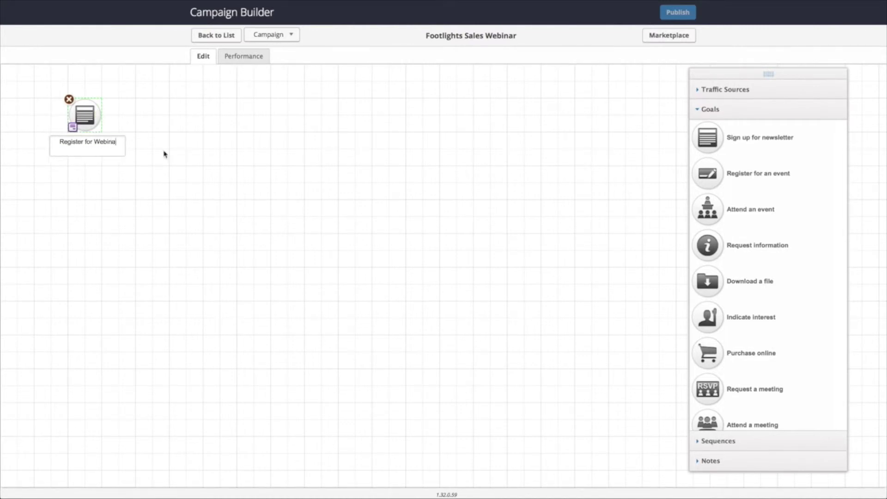
key(Return)
Add a sequence after the goal and name it 'Register and Remind'.
click(724, 441)
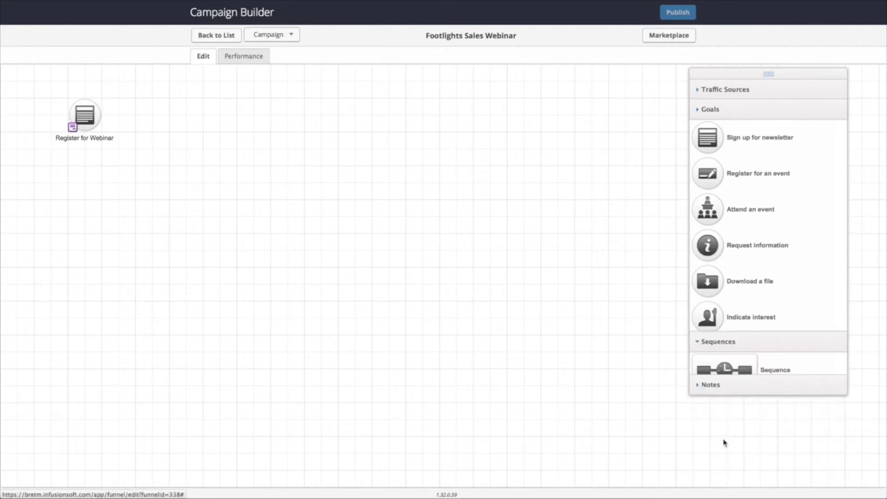
drag(715, 144, 128, 114)
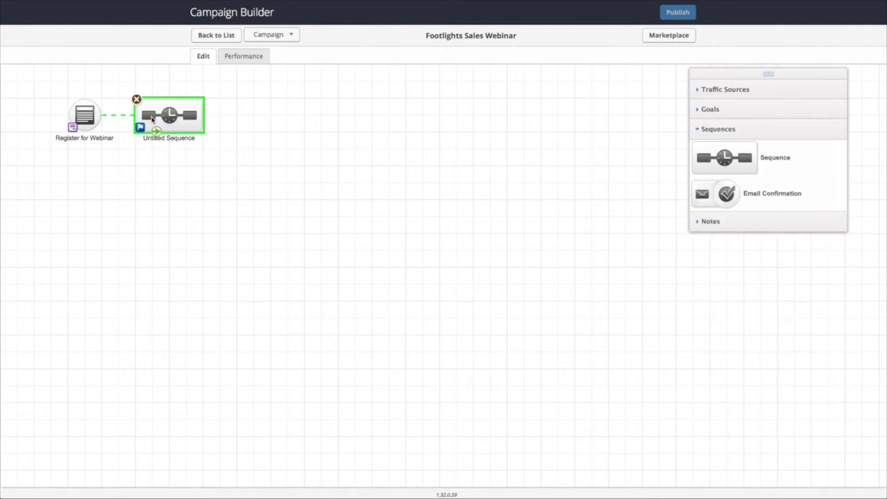
click(178, 139)
text(Reg)
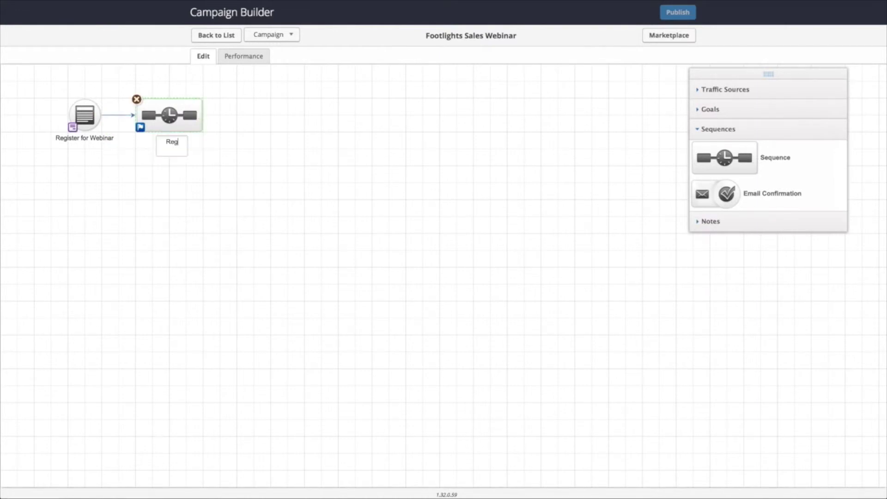
text(ister and Remind)
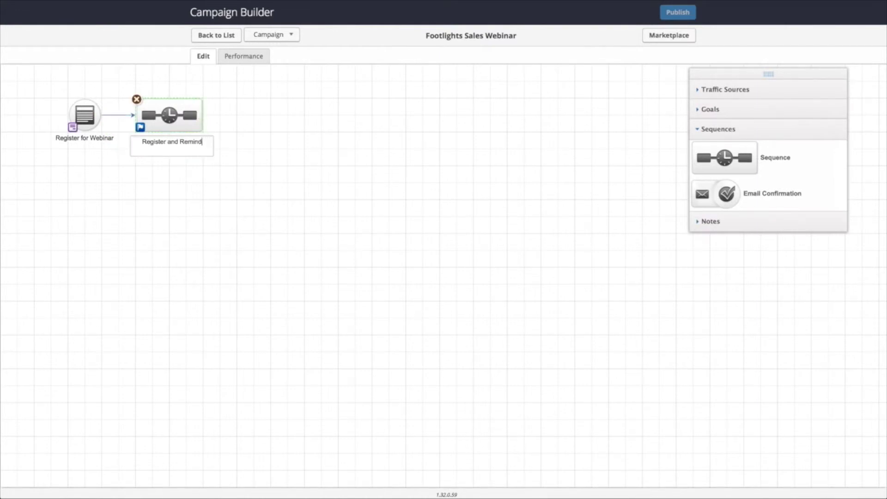
click(297, 148)
Inside Register and Remind, add an HTTP Post to the PlusThis URL labelled 'Register for Webinar'.
double_click(181, 116)
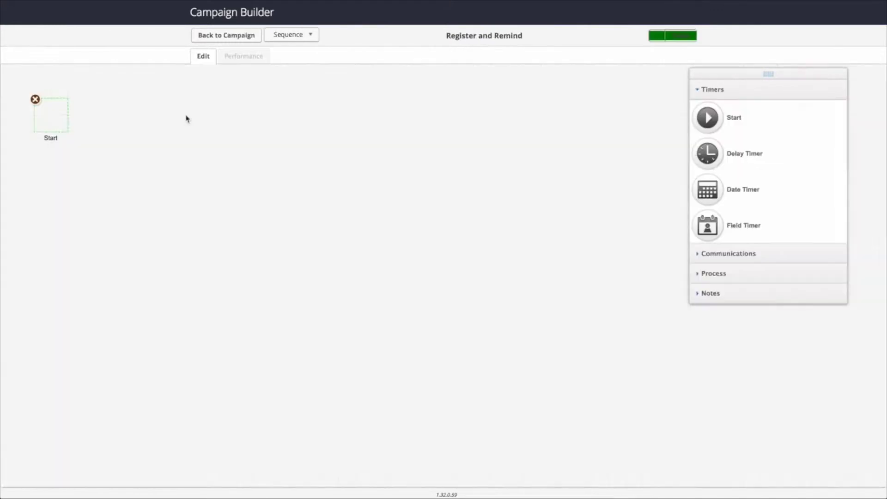
click(728, 274)
drag(720, 375, 112, 107)
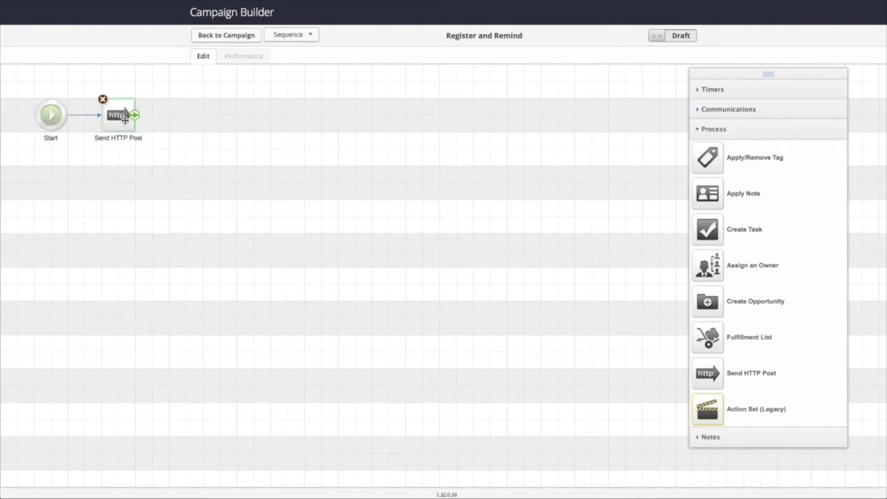
double_click(125, 120)
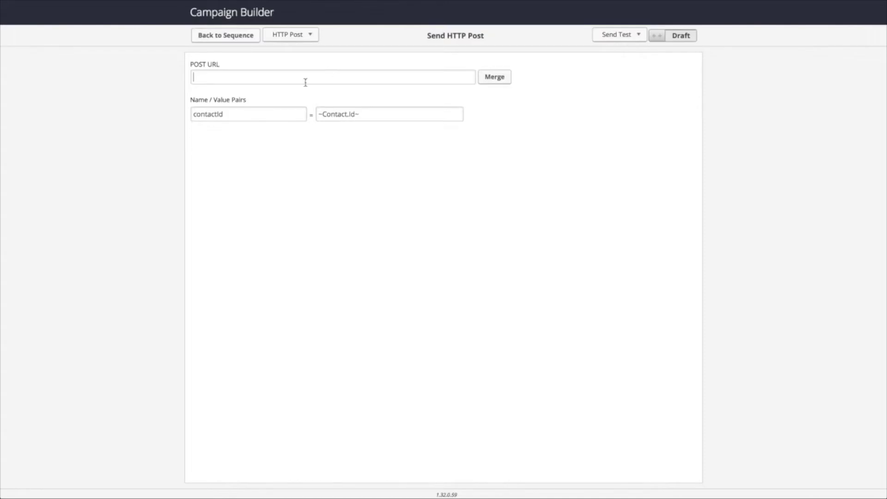
key(ctrl+v)
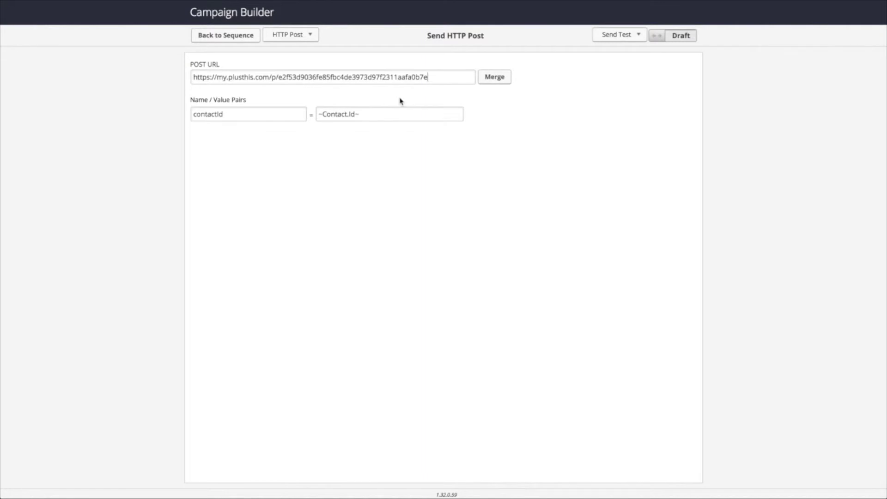
click(229, 38)
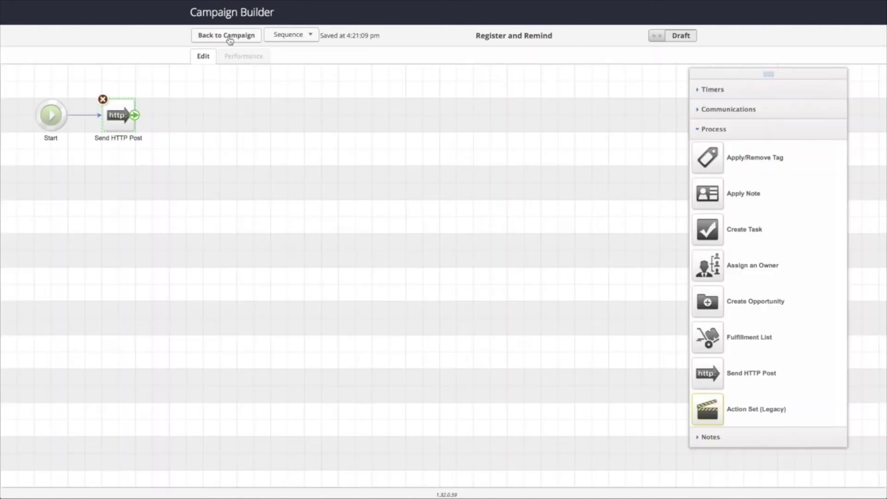
click(119, 139)
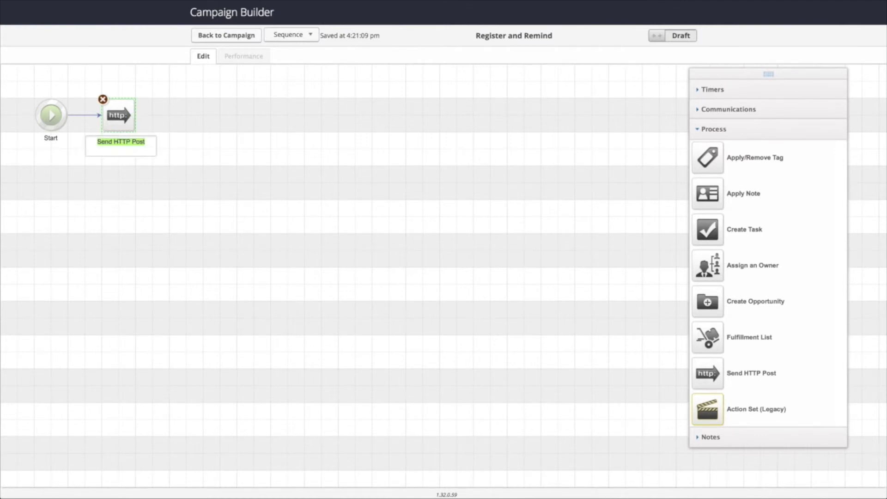
text(Register for Web)
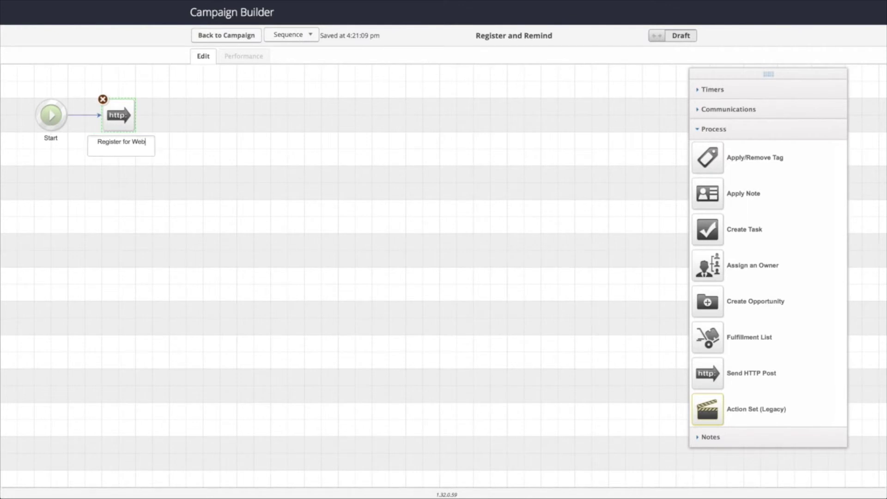
text(inar)
click(255, 226)
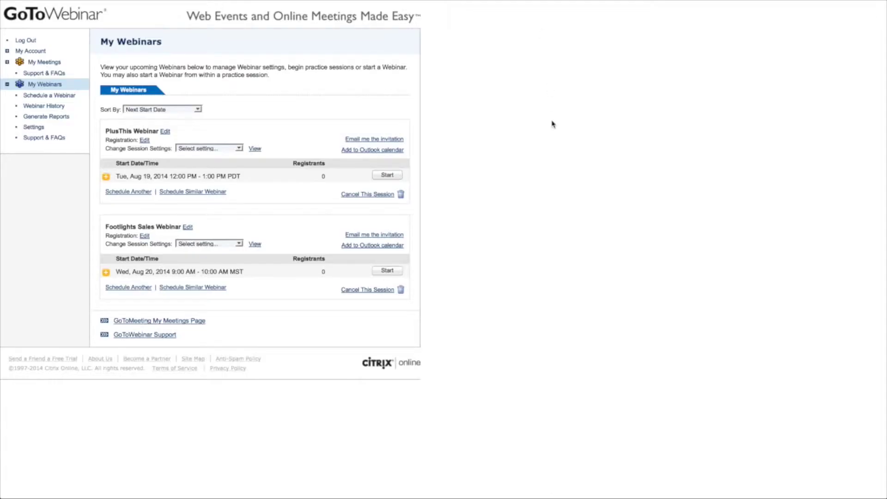
Clear all optional fields from the Footlights Sales Webinar registration form and save changes.
click(145, 237)
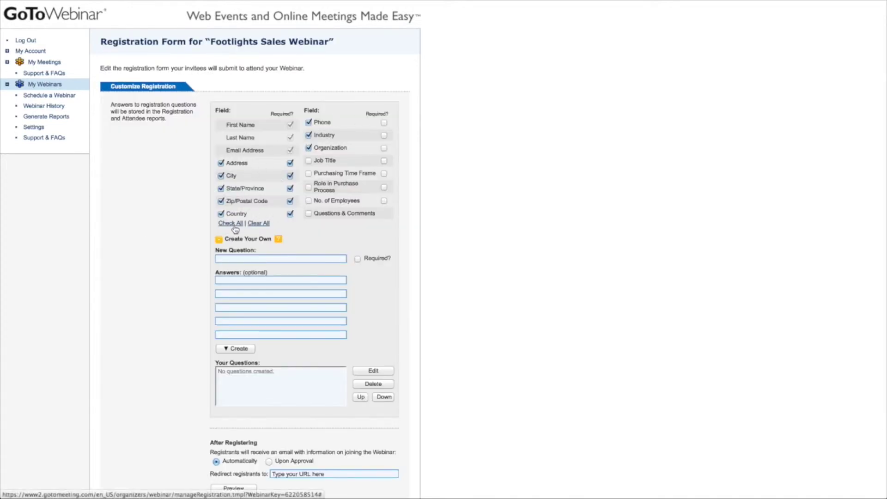
click(258, 224)
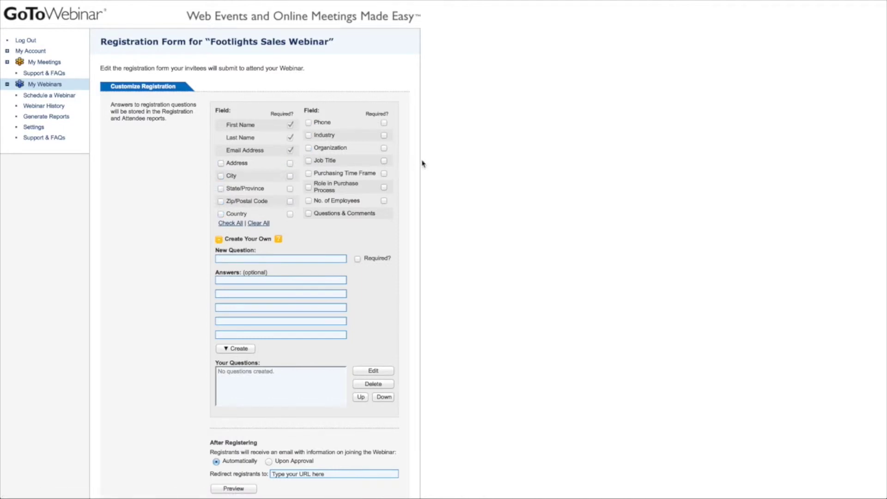
scroll(322, 145, down, 1)
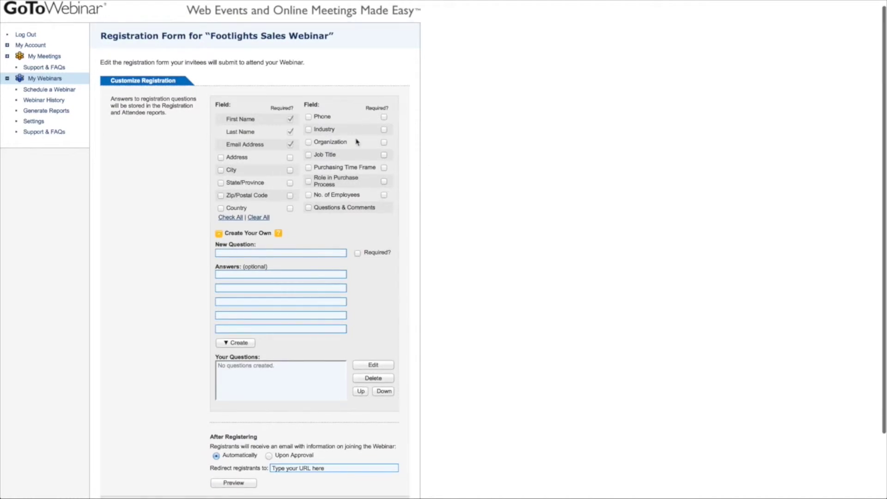
scroll(329, 166, down, 3)
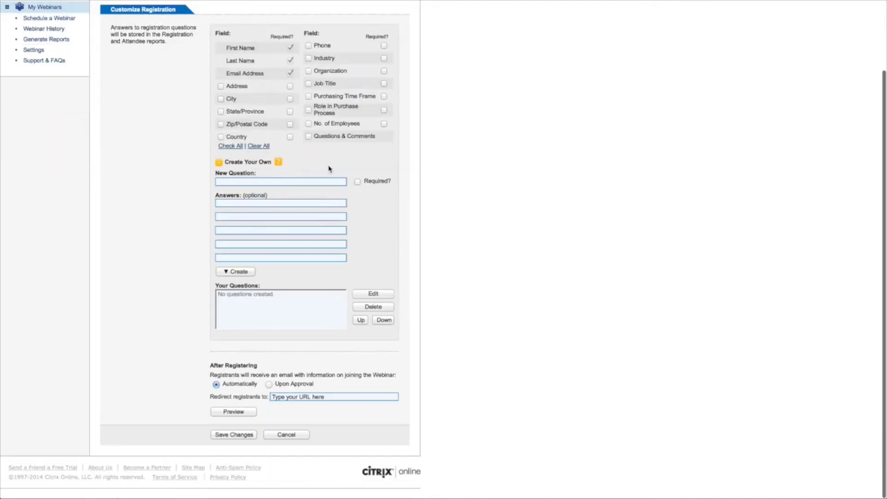
click(243, 437)
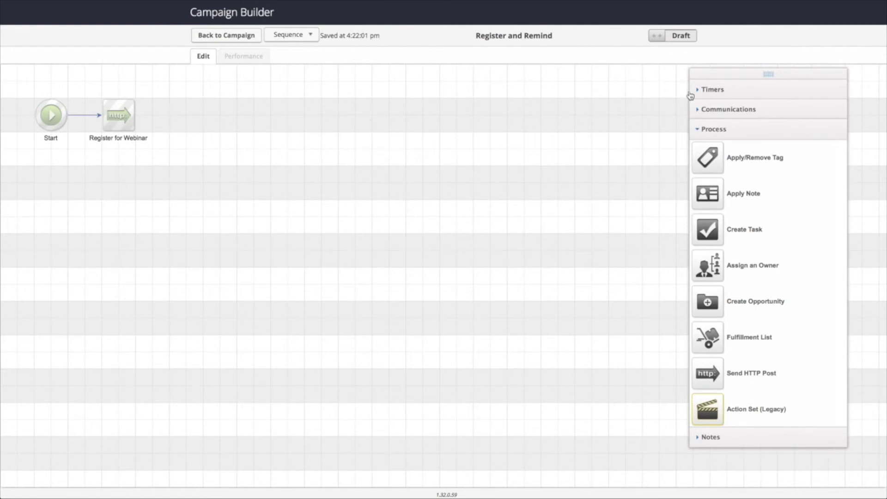
Add a delay timer after Register for Webinar: wait 15 minutes, then run weekdays 8 AM–5 PM.
click(717, 91)
drag(712, 150, 200, 116)
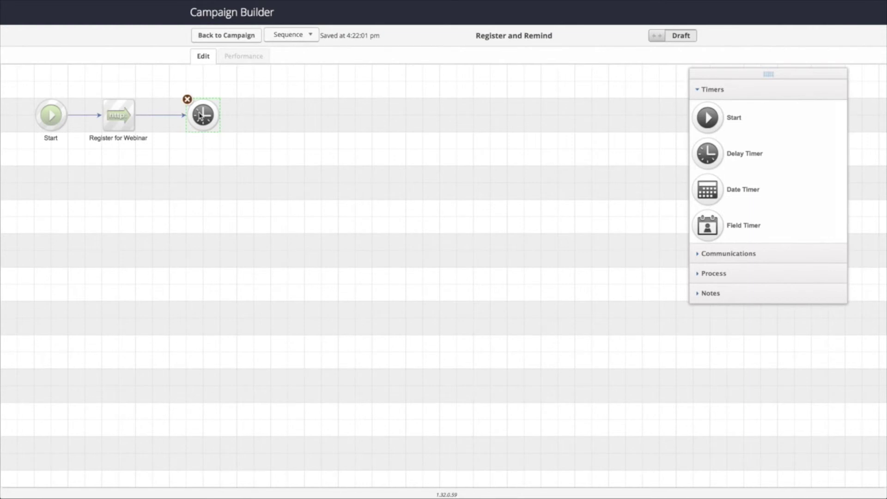
mouse_move(205, 118)
double_click(205, 118)
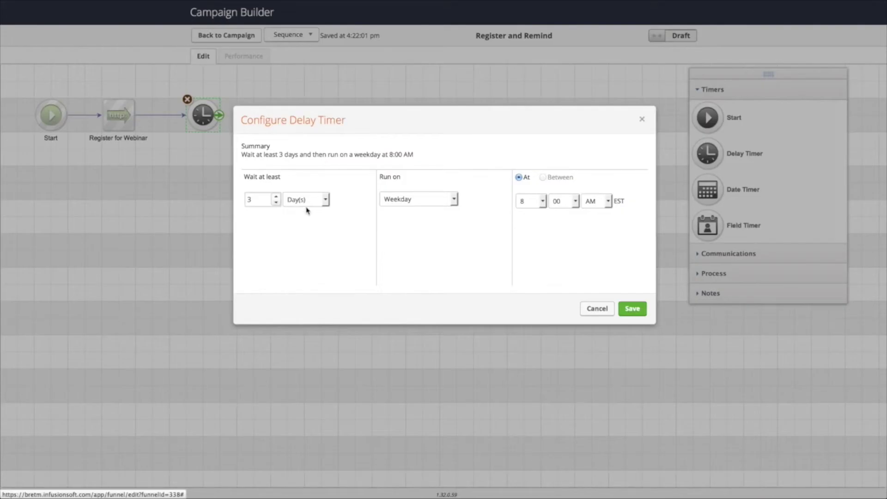
click(302, 203)
click(297, 212)
click(276, 204)
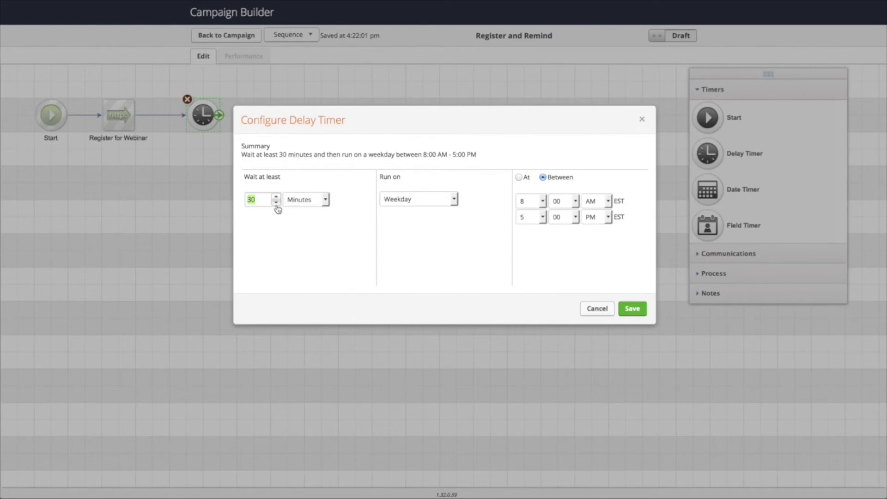
click(276, 204)
click(276, 203)
click(276, 203)
click(633, 309)
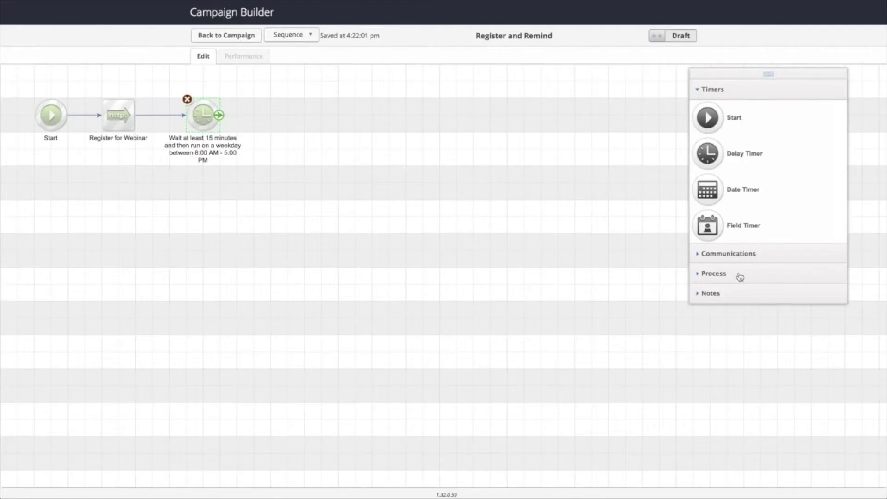
Add an email step named 'Welcome Email' after the delay timer and open its editor.
click(728, 255)
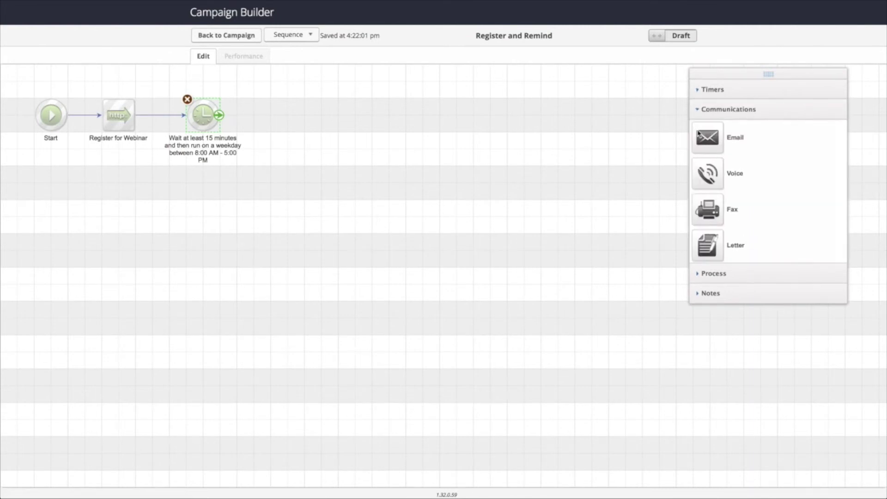
drag(699, 135, 281, 113)
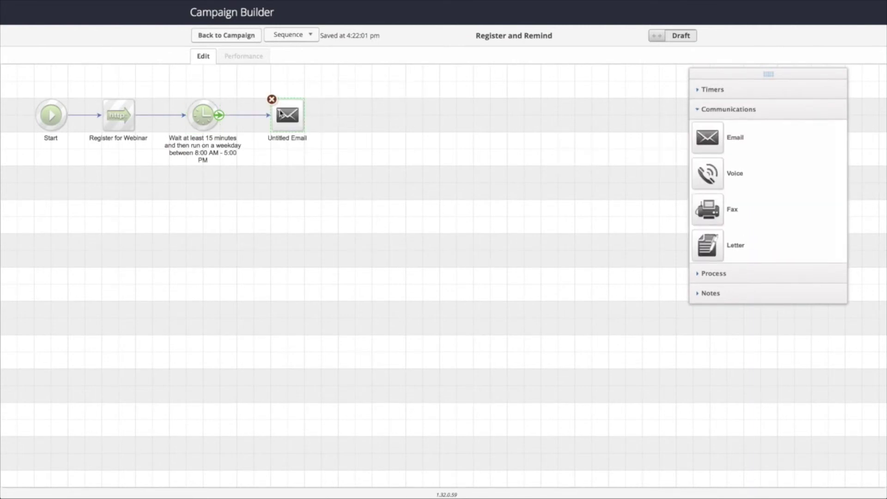
click(292, 138)
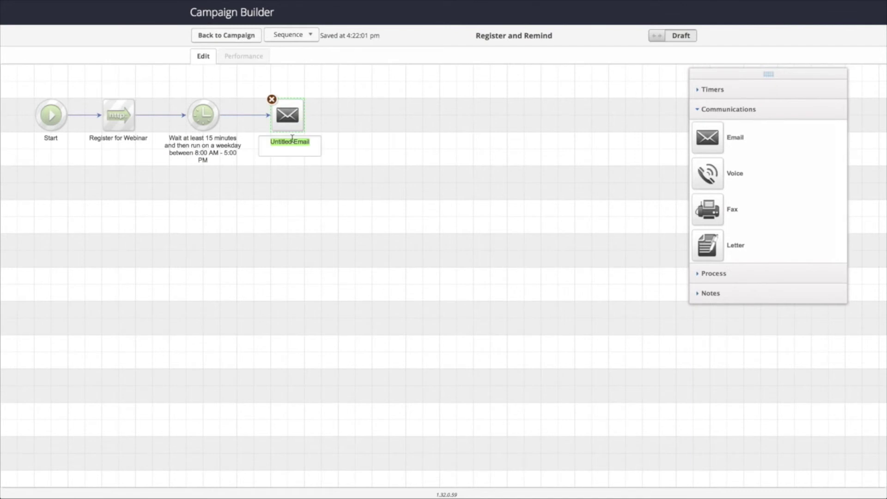
text(Welcome Email)
key(Return)
double_click(288, 115)
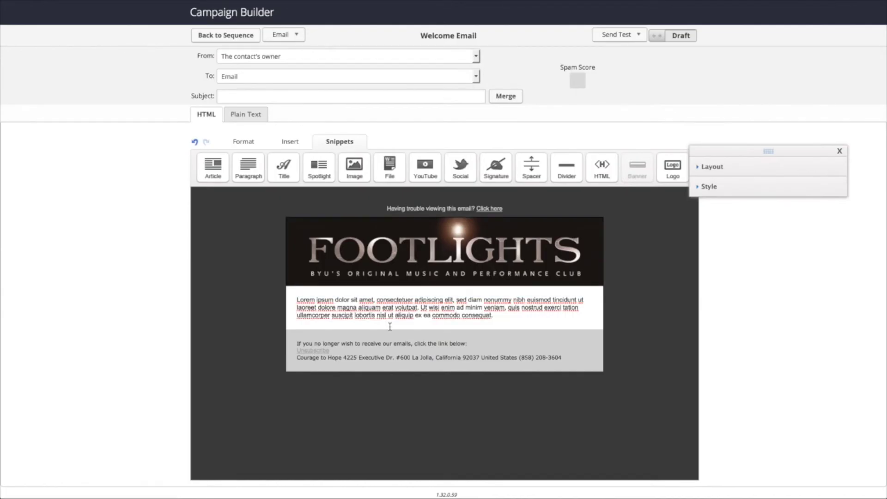
Write the welcome text with sign-up congratulations, 'Date: August 20, 2014' and 'Time: 1pm'.
click(392, 313)
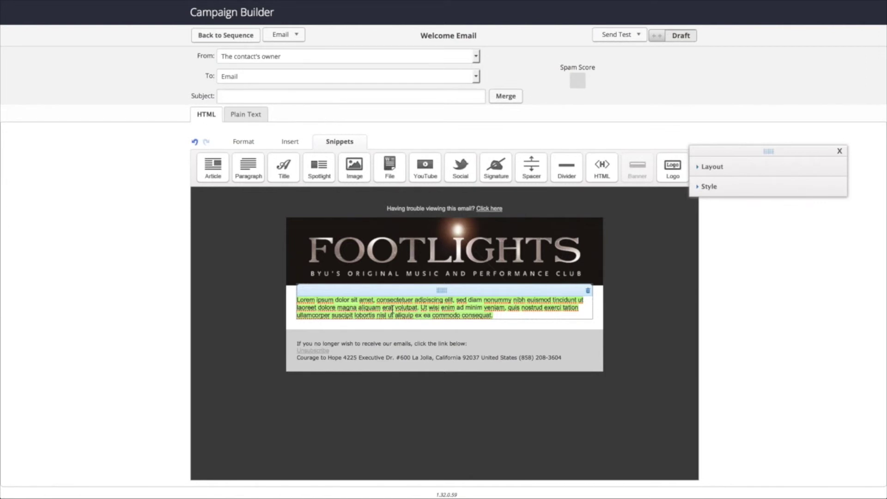
text(Cong)
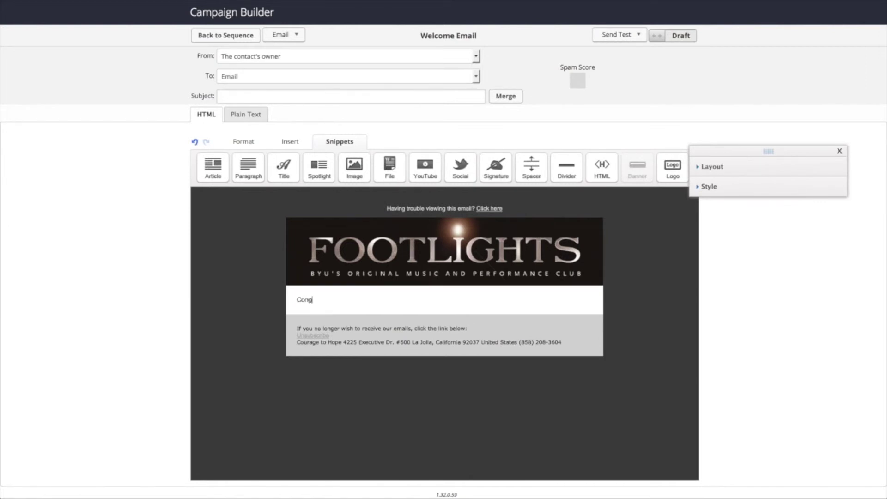
text(rats on signin)
key(BackSpace)
key(BackSpace)
text(ning up for the webinar!)
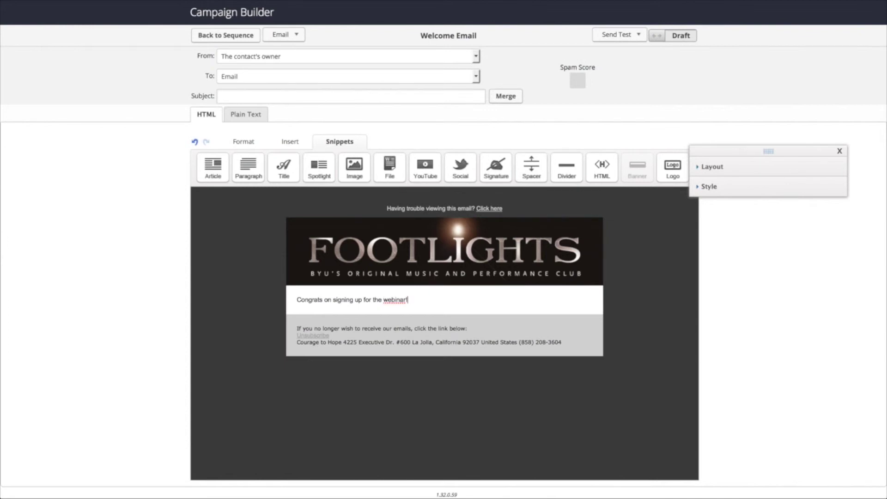
text( Here is the information:)
key(Return)
text(Date:)
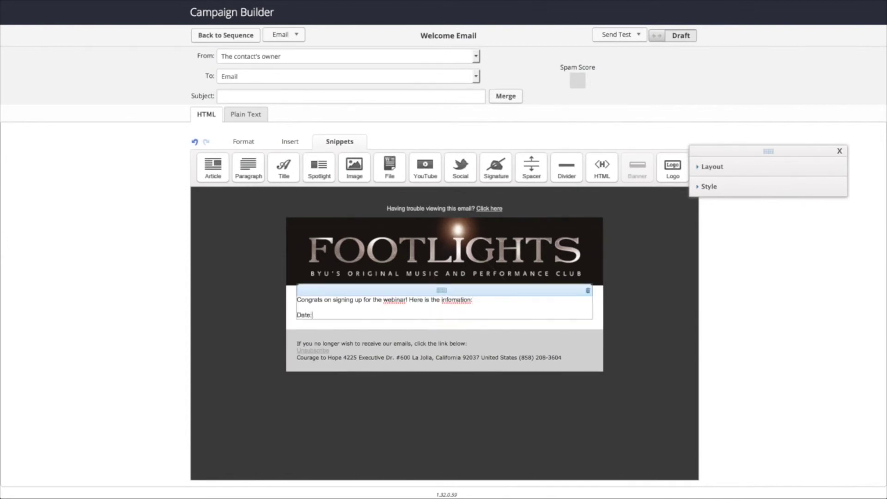
text( August 20, 2014)
key(BackSpace)
key(BackSpace)
key(BackSpace)
key(BackSpace)
key(BackSpace)
text(, 2014)
key(Return)
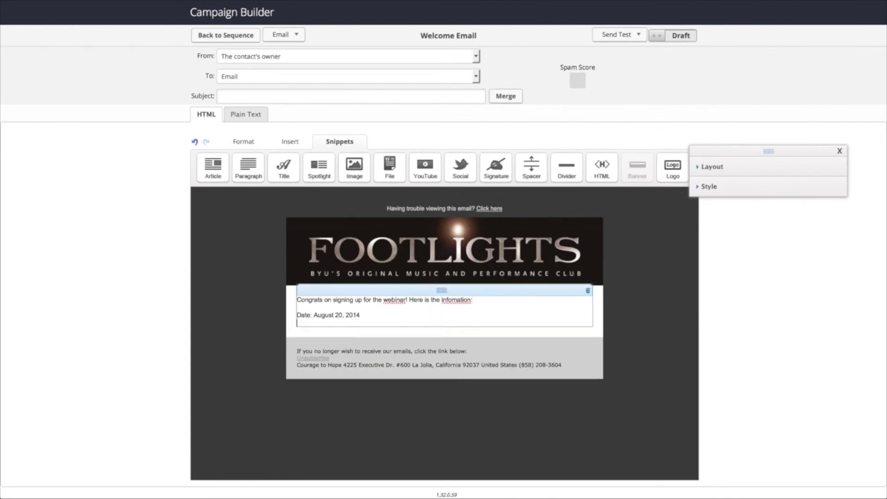
text(Time: 1pm)
key(Return)
key(Return)
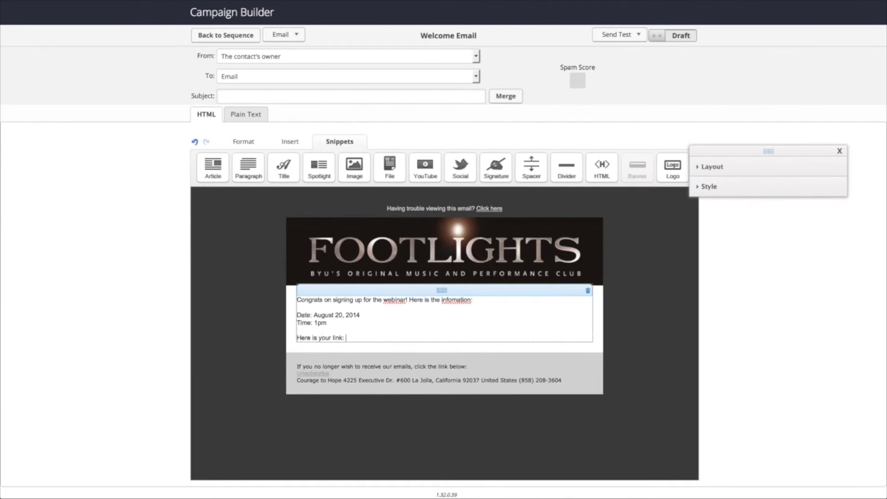
Insert the Webinar Join Link custom contact field as a merge field.
click(505, 96)
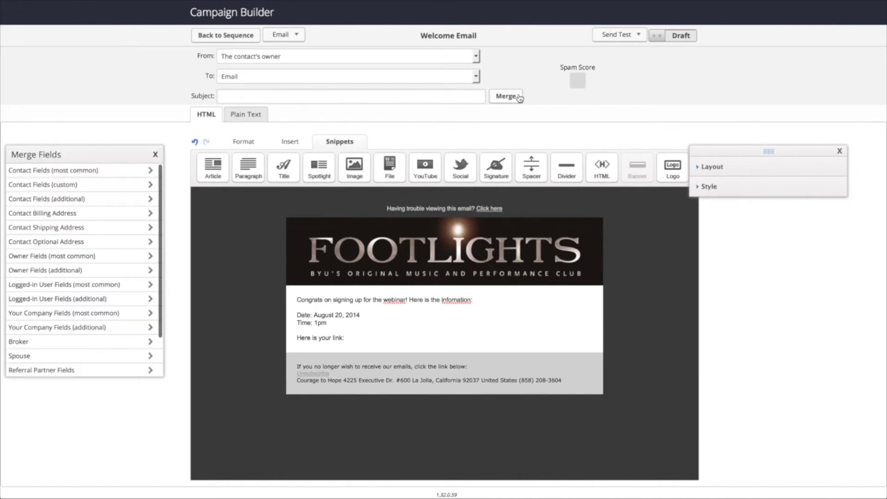
click(57, 187)
scroll(64, 199, down, 5)
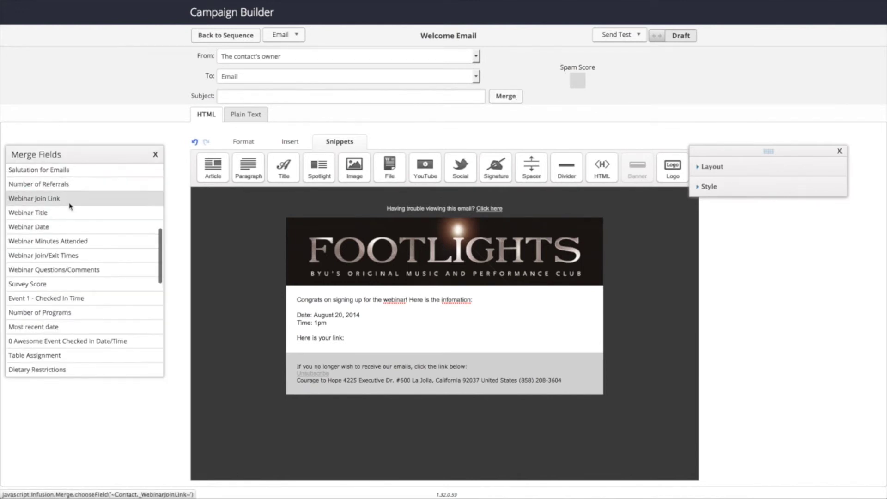
click(70, 205)
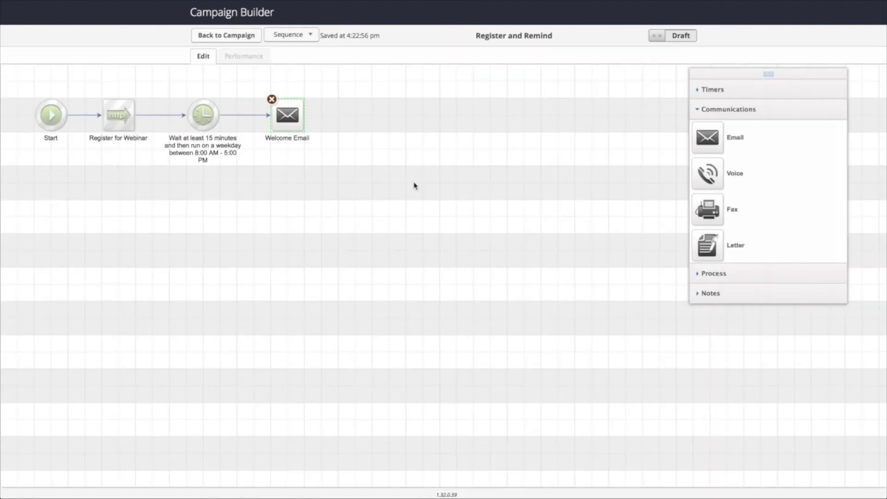
Place a second Start node with a Date Timer beside it in Register and Remind, then return to the campaign.
click(741, 93)
drag(708, 117, 48, 169)
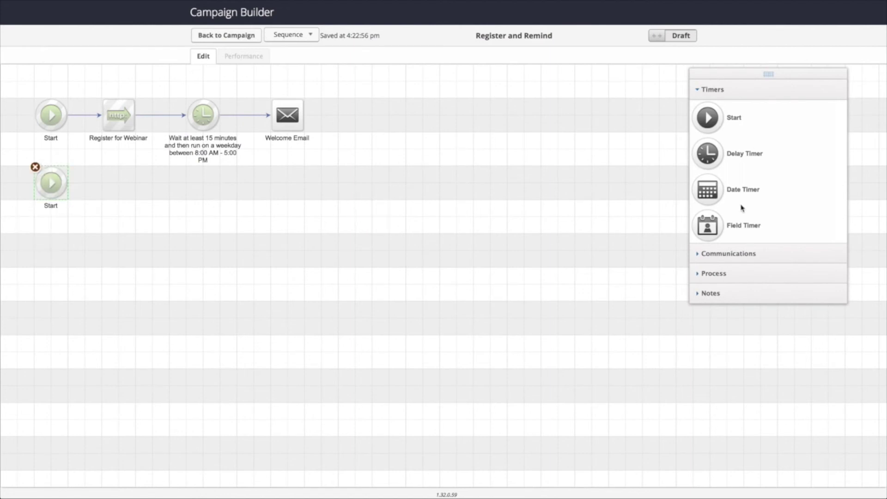
drag(718, 193, 115, 184)
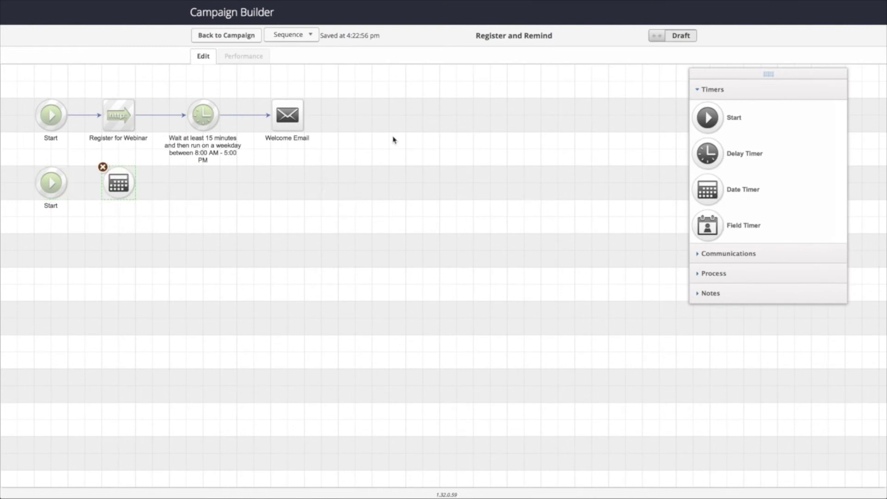
click(236, 39)
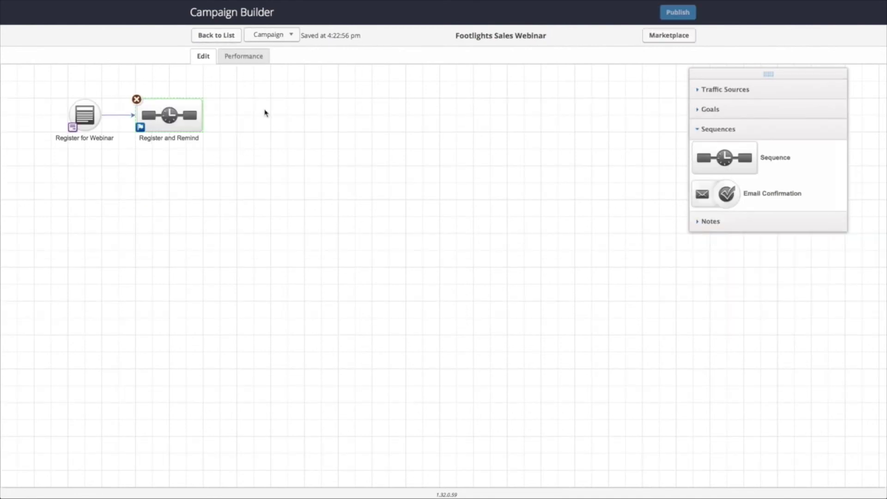
Move the existing campaign nodes lower and add two Other goals to the canvas.
click(265, 113)
drag(234, 178, 45, 81)
drag(92, 122, 414, 70)
click(724, 112)
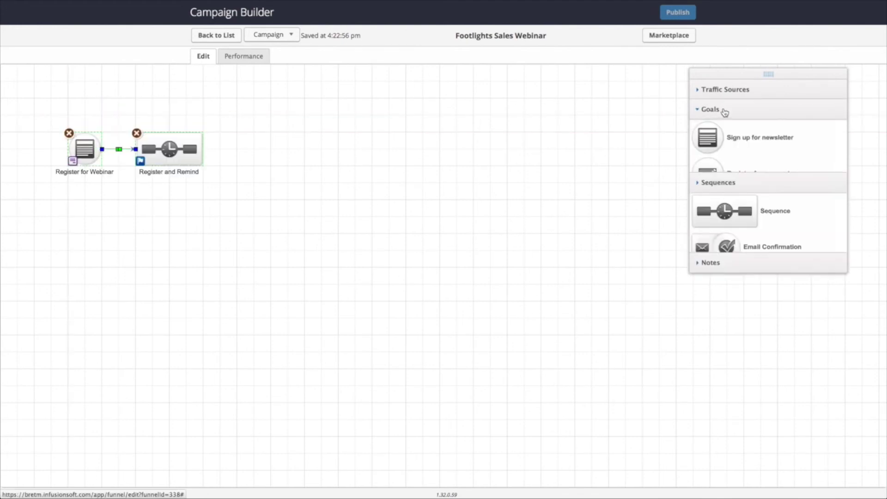
scroll(723, 189, down, 3)
drag(718, 408, 267, 101)
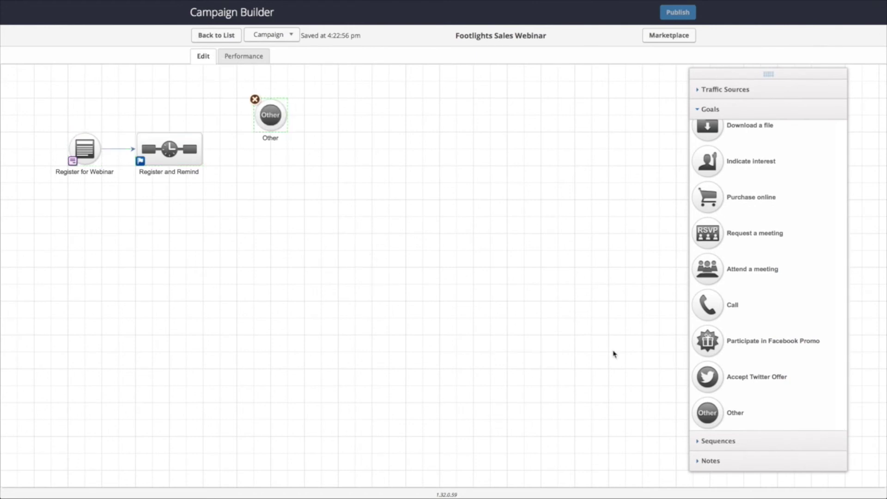
drag(706, 419, 261, 174)
Set the upper goal to be achieved by the Attended Webinar tag.
double_click(271, 116)
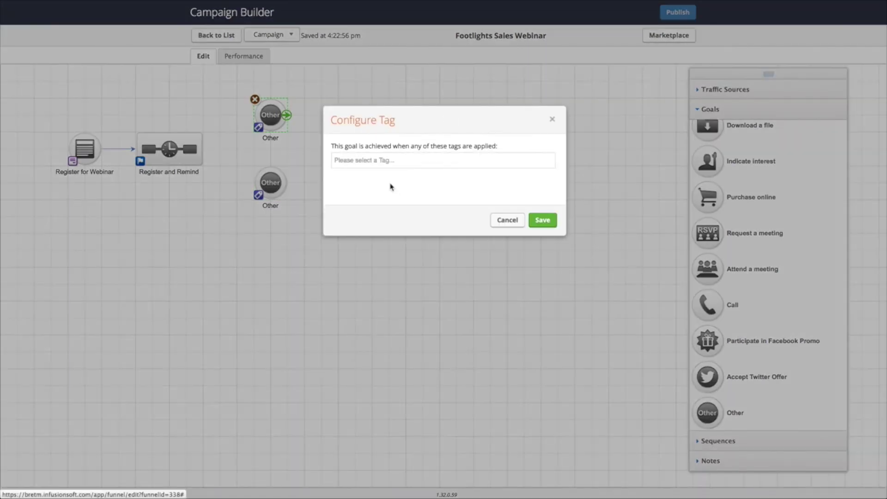
click(391, 166)
text(at)
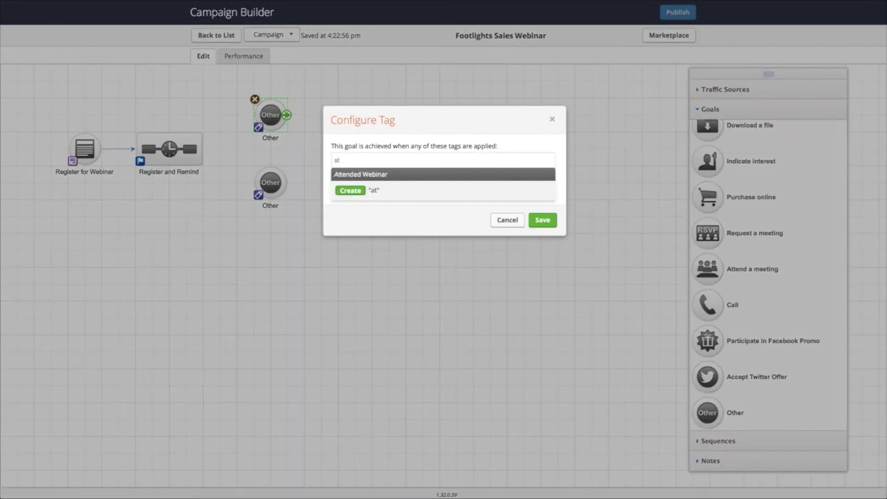
key(Return)
click(540, 234)
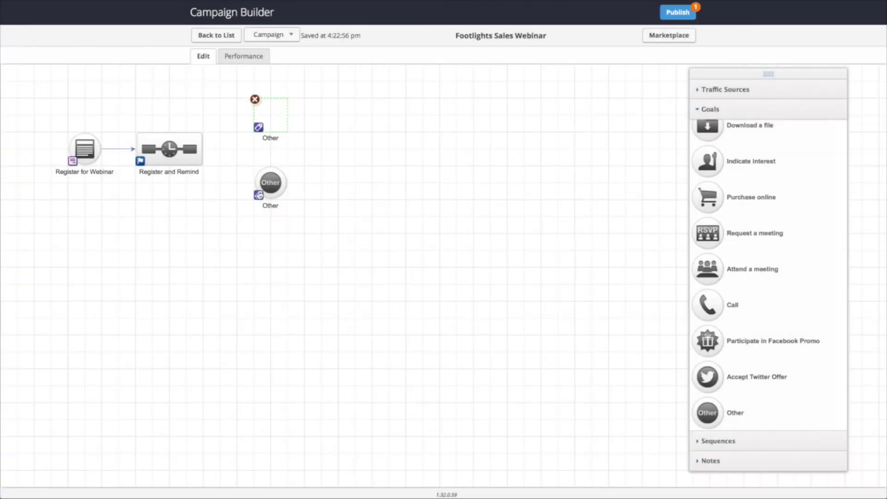
Set the lower goal to be achieved by the Missed Webinar tag.
click(266, 184)
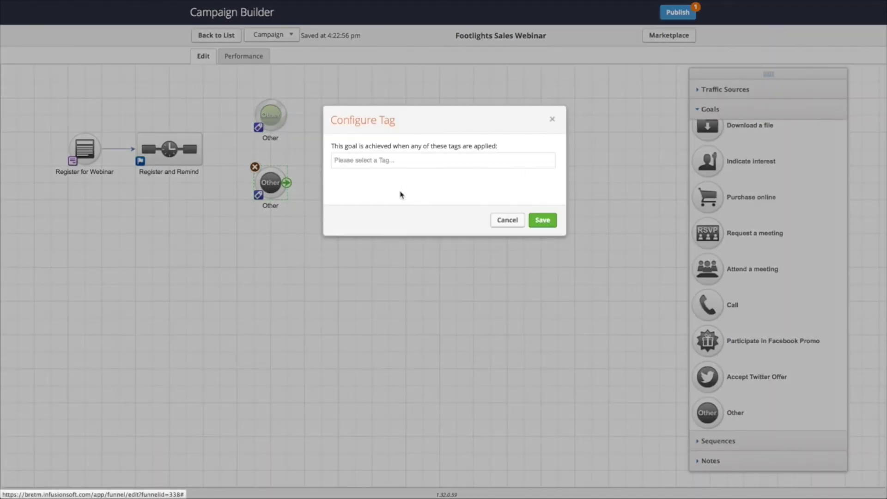
click(410, 161)
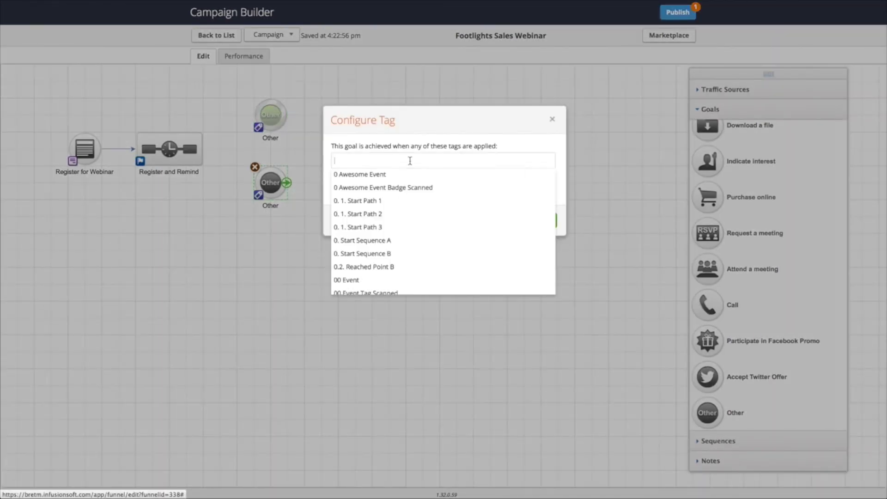
text(mis)
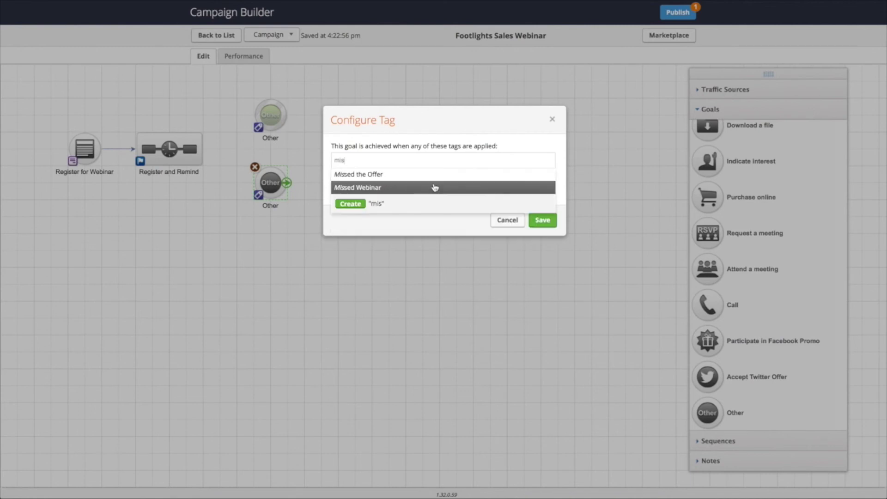
click(434, 188)
click(543, 235)
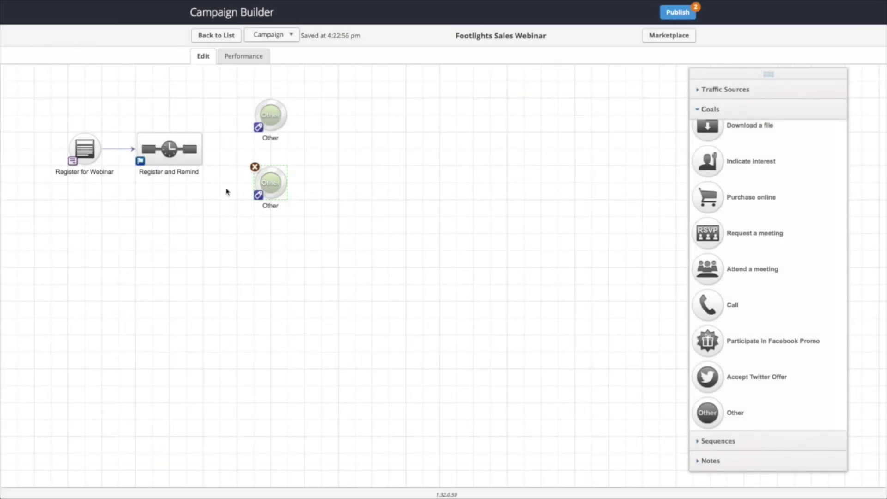
Connect Register and Remind to both tag goals, each leading into a new sequence.
drag(203, 149, 278, 121)
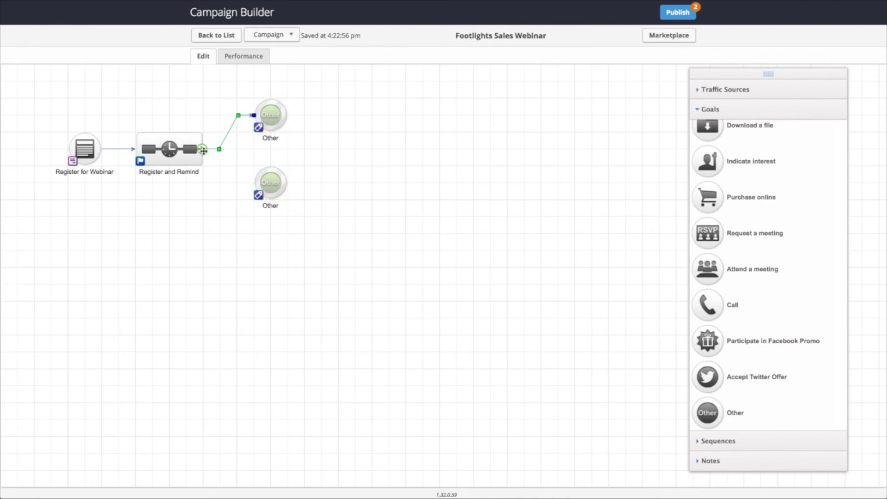
drag(203, 149, 269, 186)
click(724, 442)
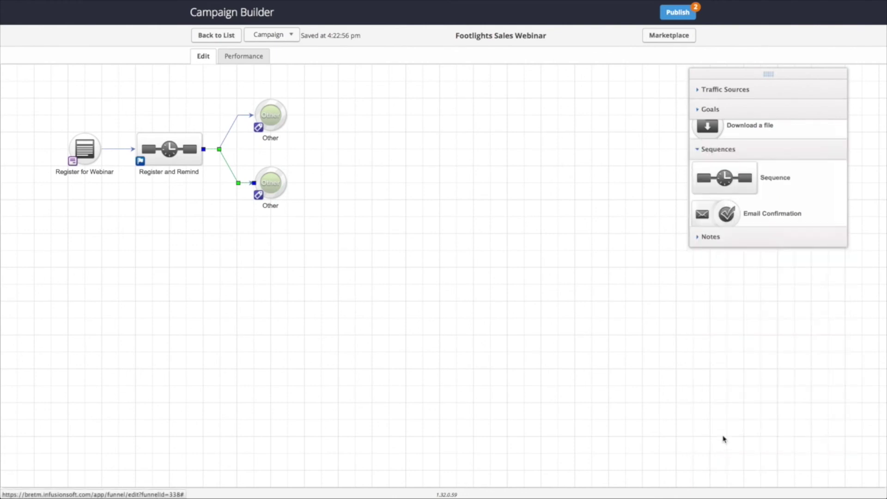
drag(725, 181, 333, 110)
drag(715, 159, 327, 172)
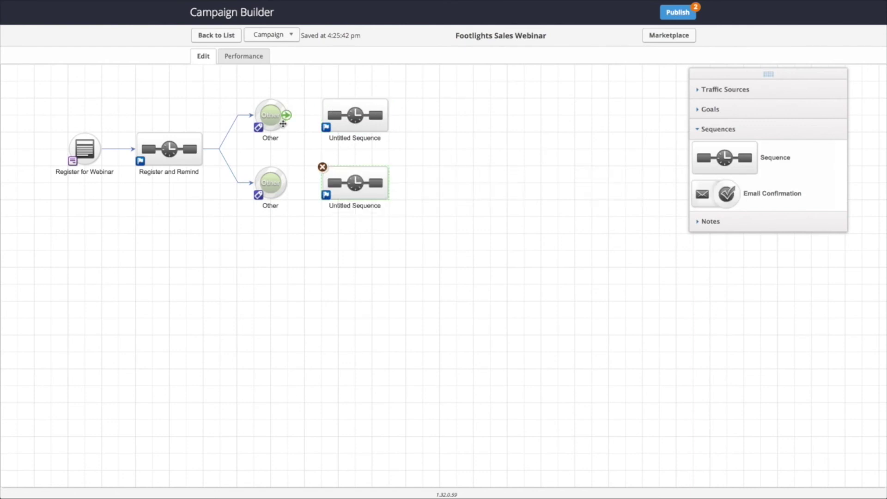
drag(290, 115, 323, 115)
drag(291, 182, 343, 184)
Label the upper goal 'Attended' and the lower goal 'Didn't Attend'.
click(270, 138)
text(Attended)
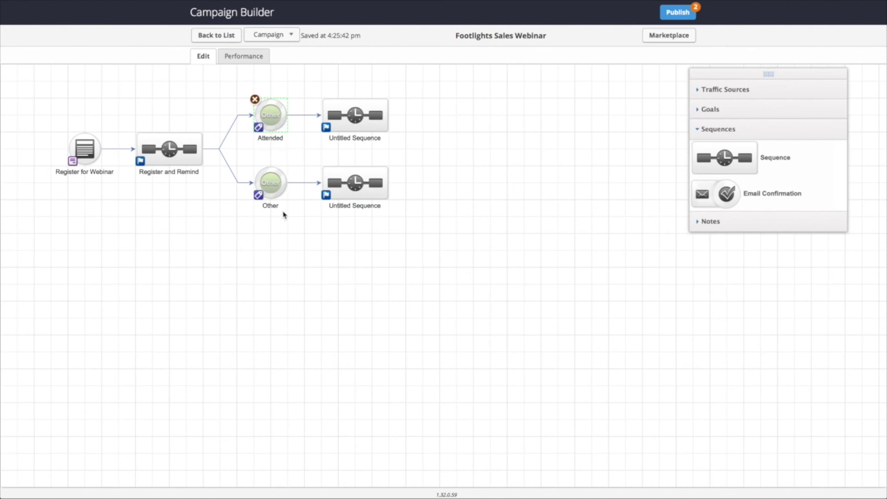
click(270, 205)
text(Didn't Attend)
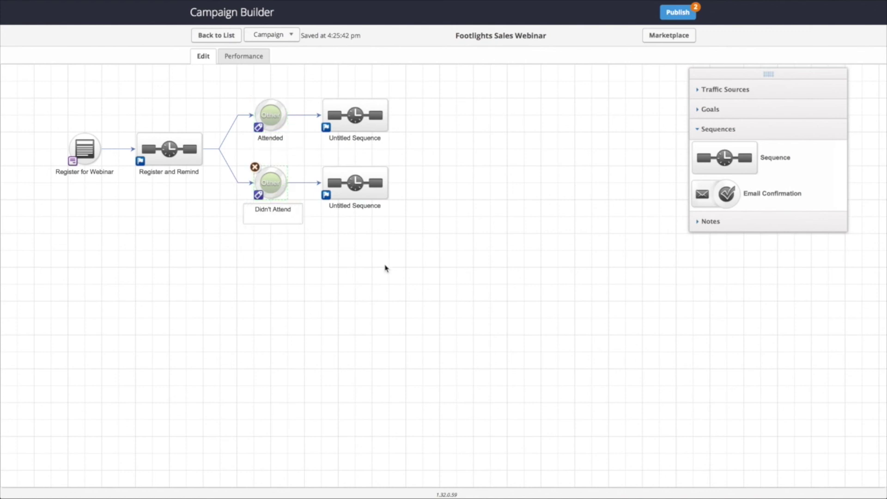
click(384, 267)
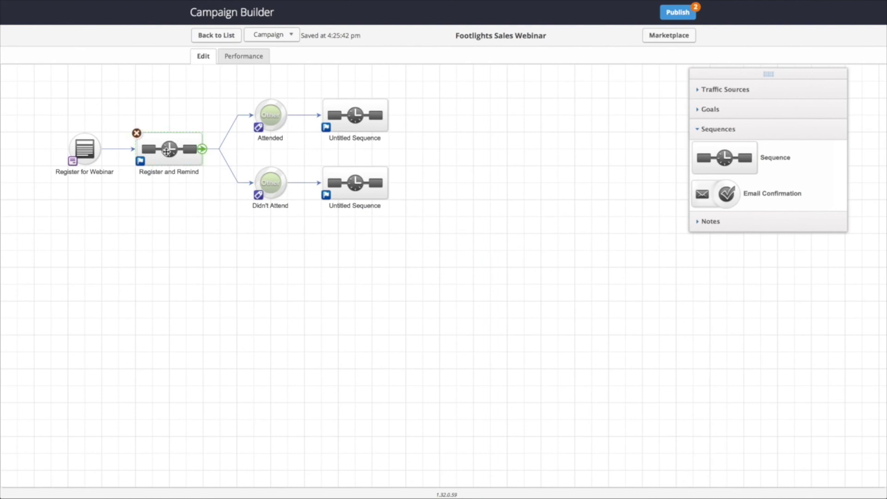
double_click(167, 150)
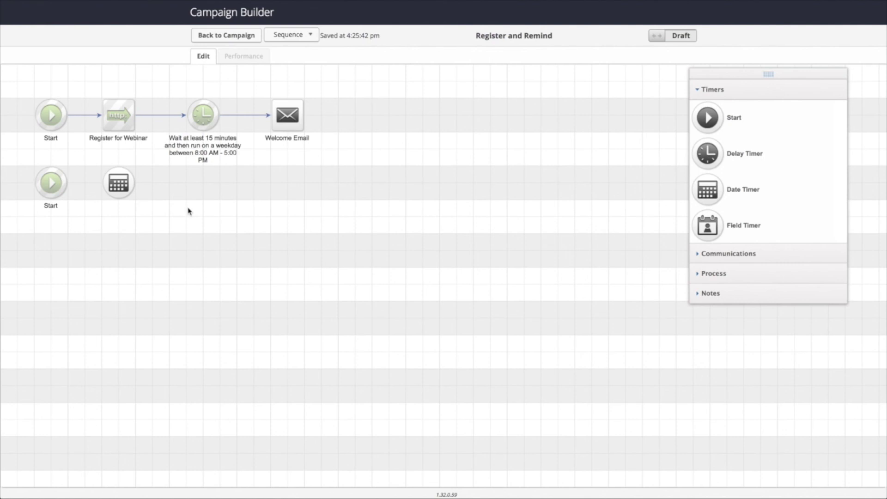
click(221, 37)
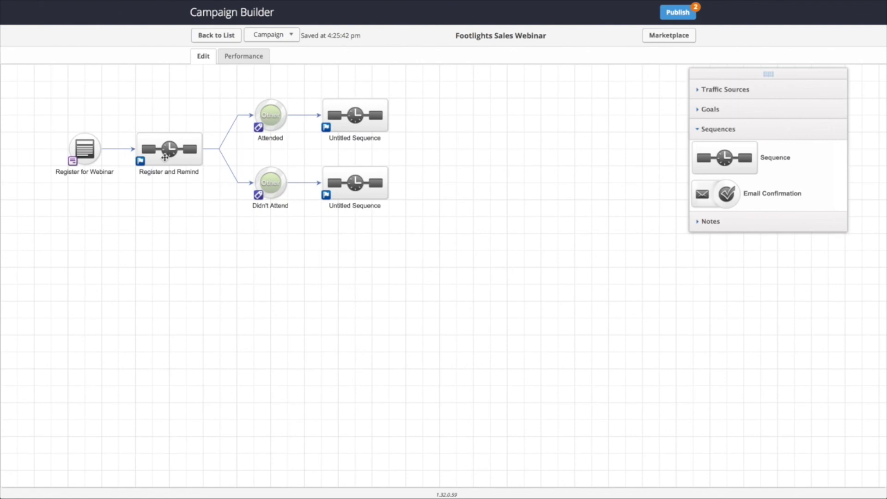
double_click(165, 158)
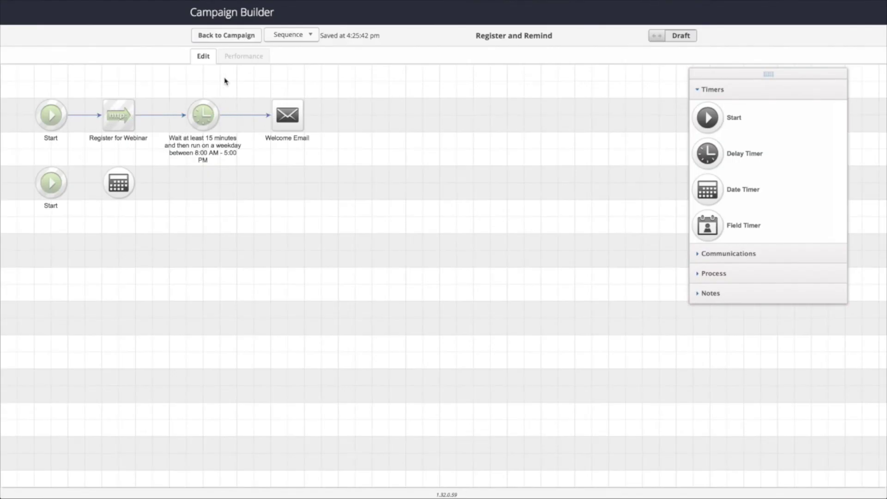
click(222, 42)
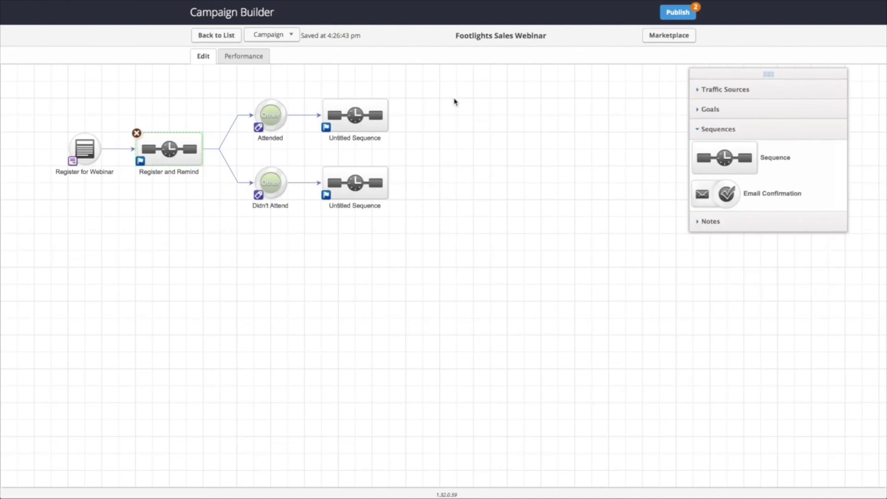